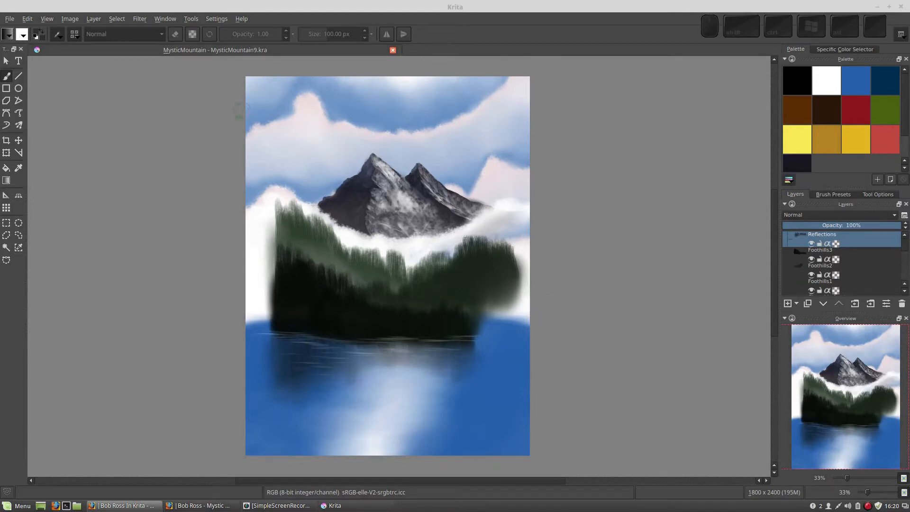
pyautogui.click(240, 111)
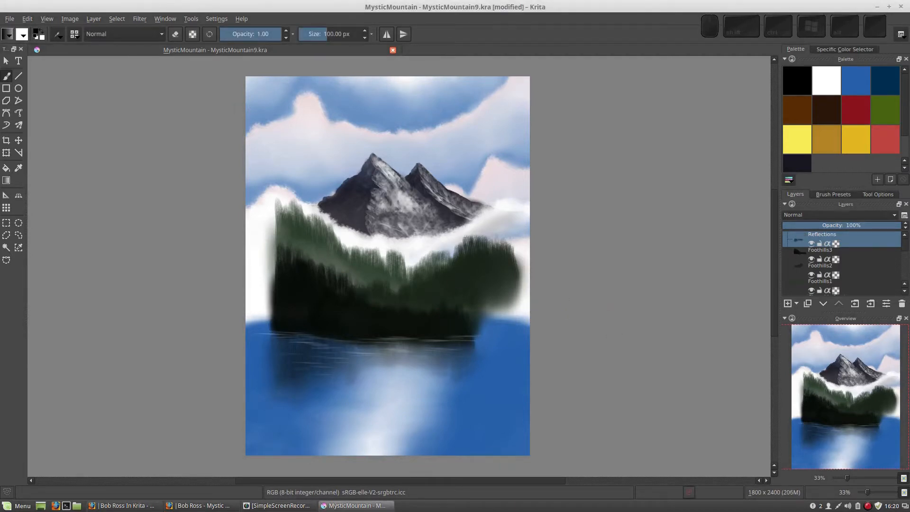
pyautogui.click(124, 505)
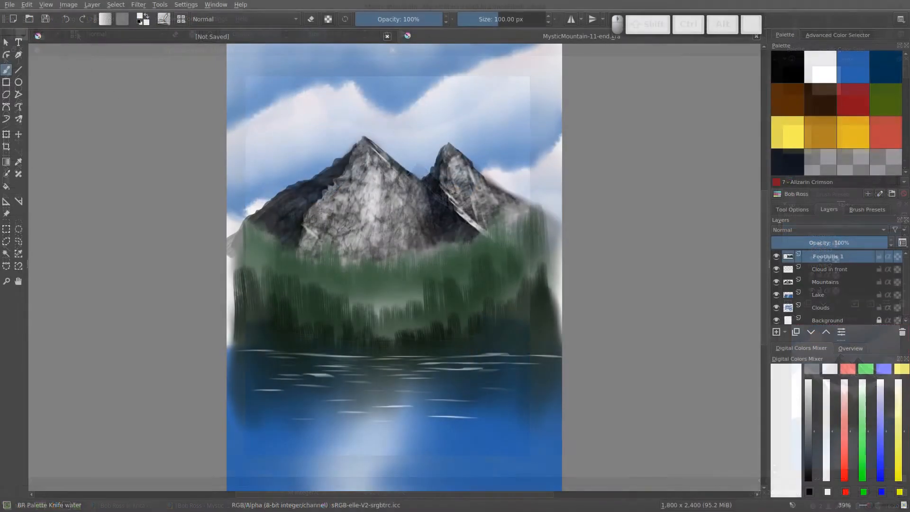
# Search the brush presets for "rake" and choose the deevad C4 rake large brush.
pyautogui.click(180, 18)
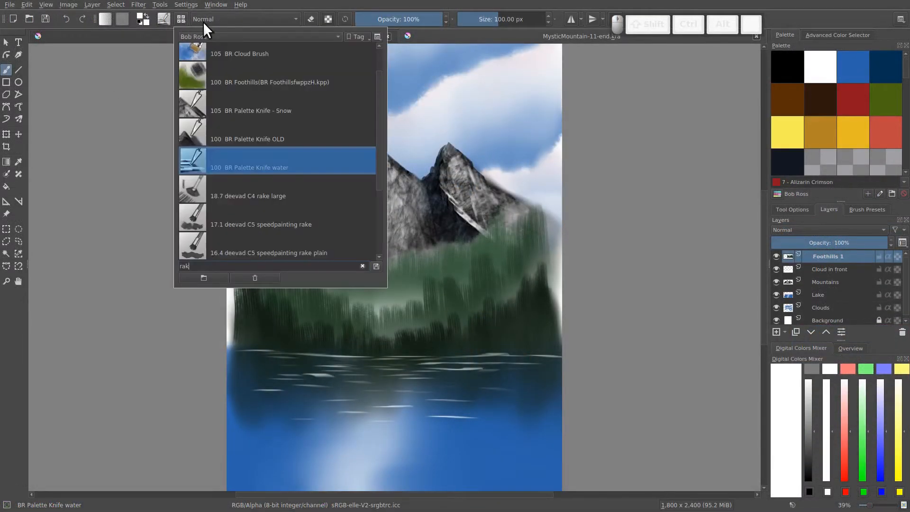
pyautogui.press('BackSpace')
pyautogui.press('BackSpace')
pyautogui.press('BackSpace')
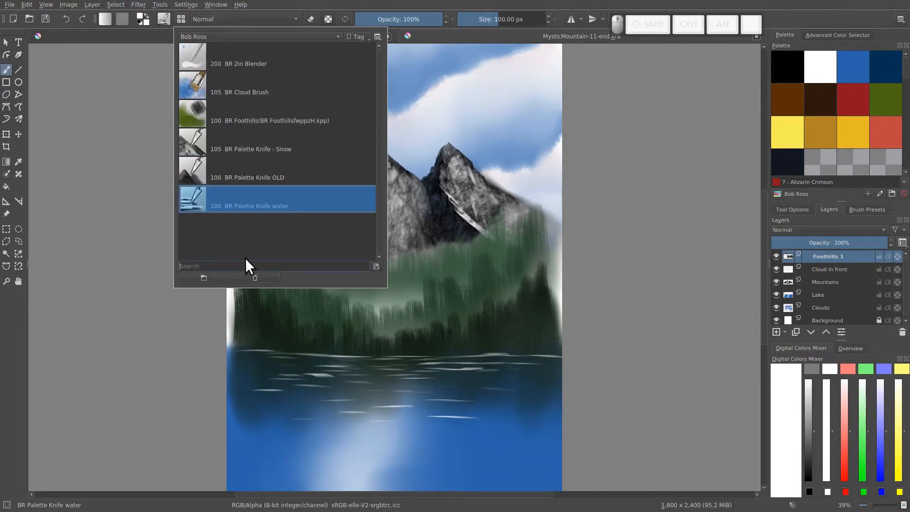
pyautogui.write('rake')
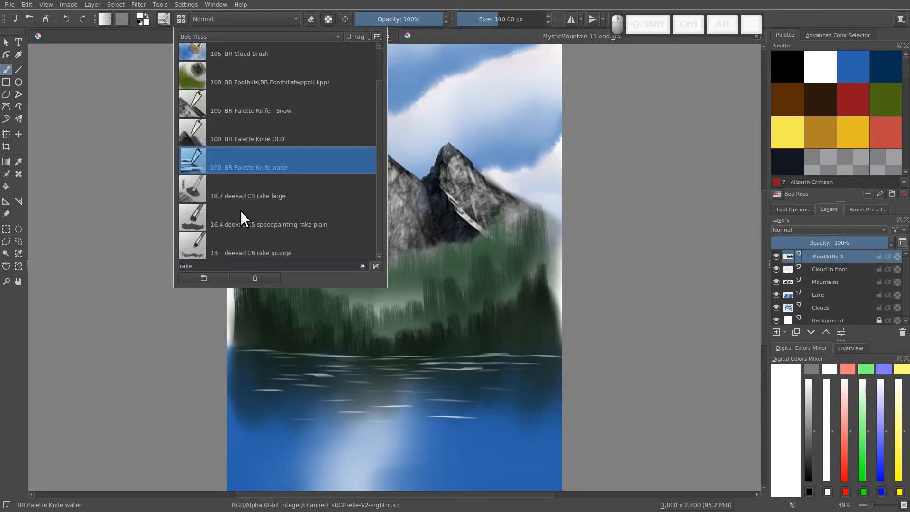
pyautogui.click(236, 192)
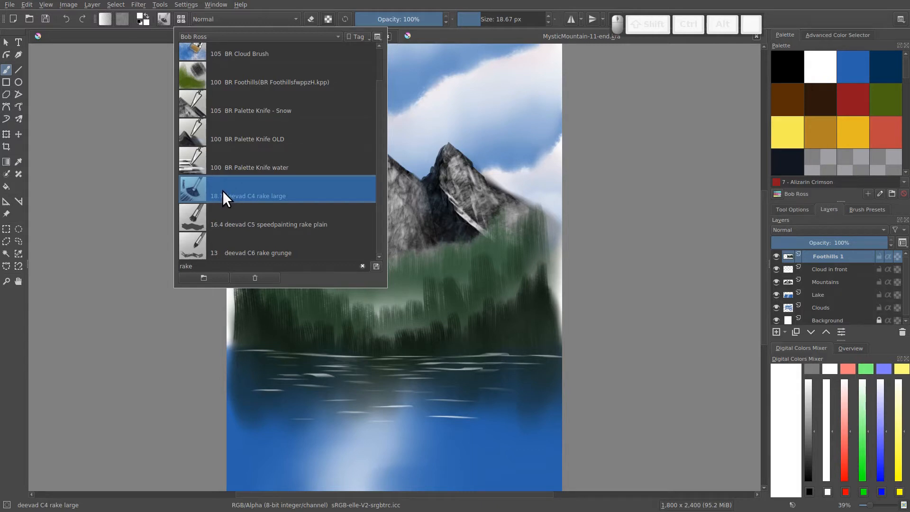
# Set the foreground colour to Midnight Black and paint wavy test strokes with the rake brush in the brush editor's scratchpad.
pyautogui.click(163, 18)
pyautogui.click(160, 20)
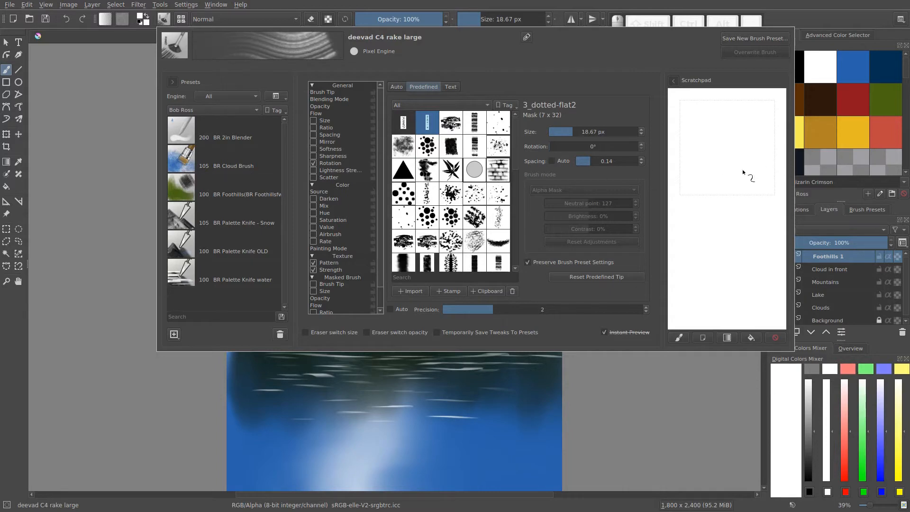
pyautogui.click(796, 67)
pyautogui.click(797, 66)
pyautogui.click(162, 19)
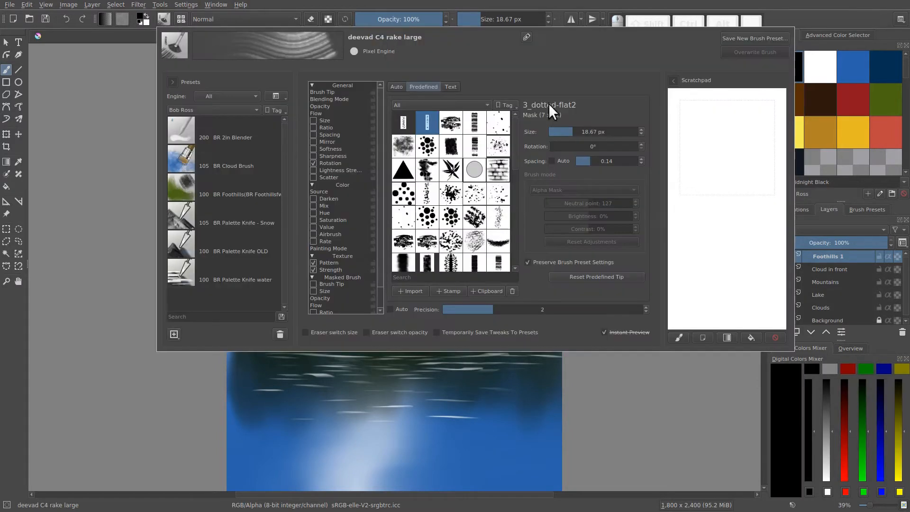
pyautogui.moveTo(723, 185); pyautogui.dragTo(720, 239)
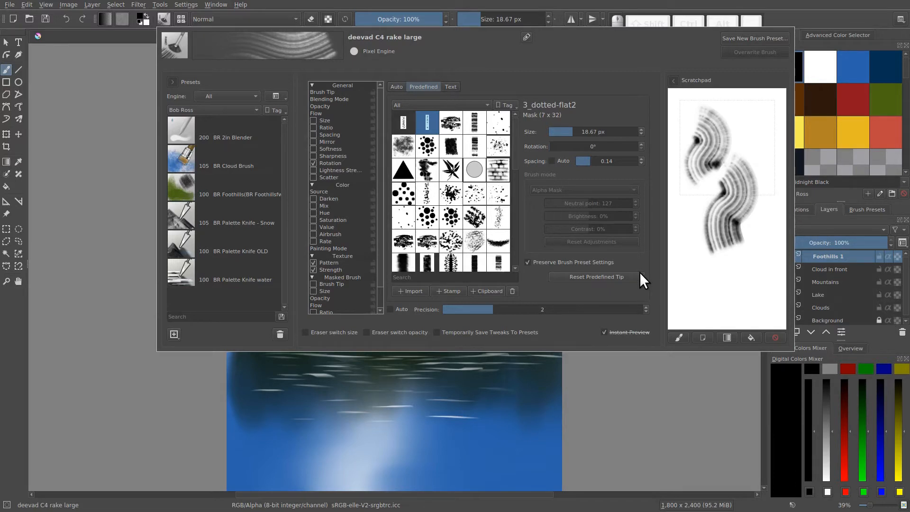
pyautogui.moveTo(708, 113); pyautogui.dragTo(706, 238)
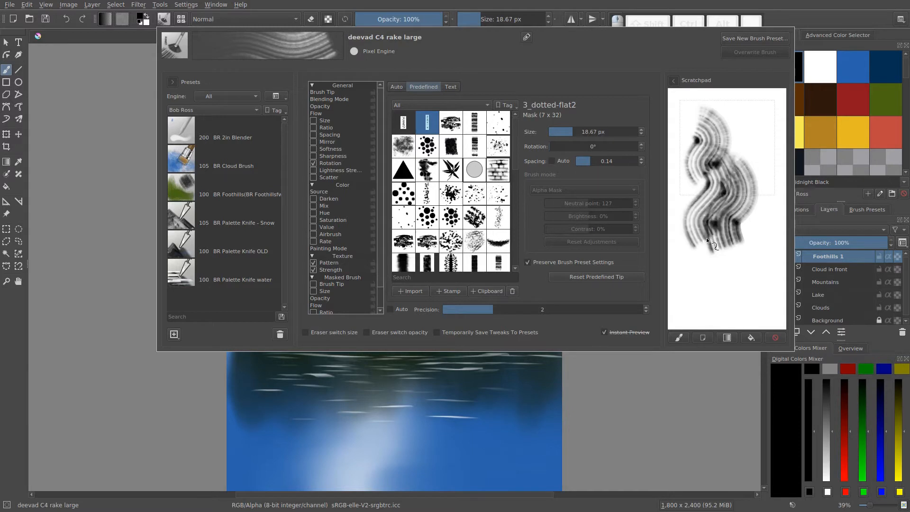
# Fill the scratchpad with the black-to-white gradient and clear it with the white background colour, doing both twice.
pyautogui.click(727, 337)
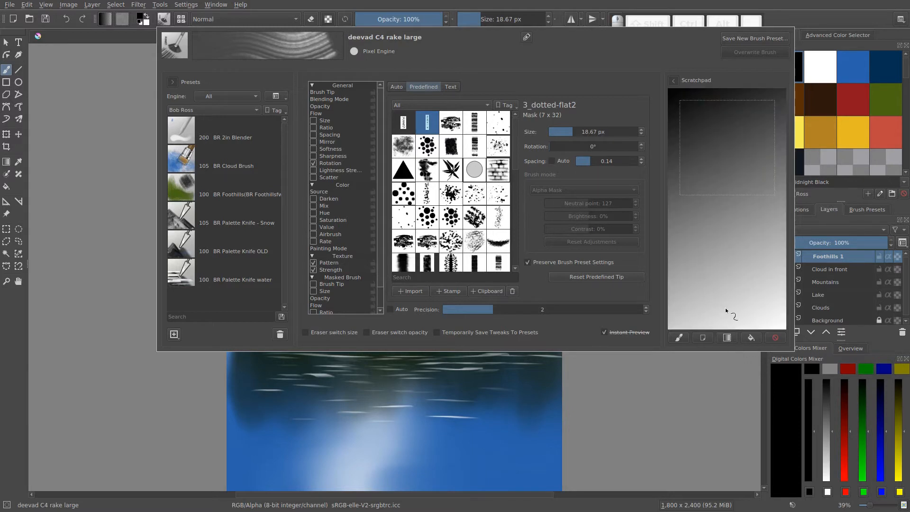
pyautogui.click(745, 338)
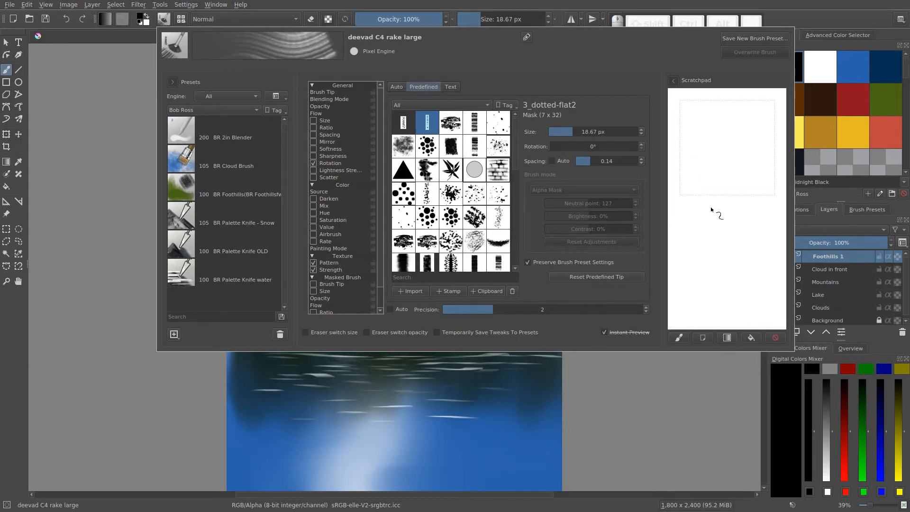
pyautogui.click(726, 337)
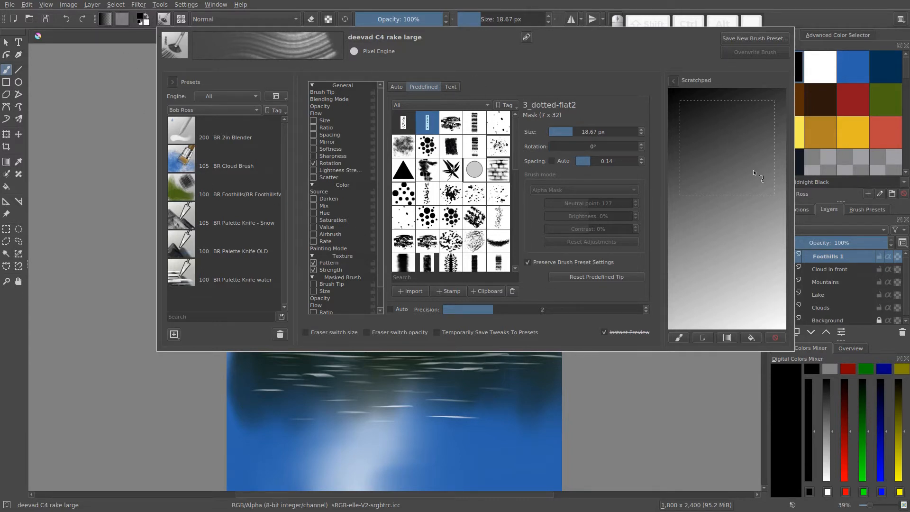
pyautogui.click(749, 338)
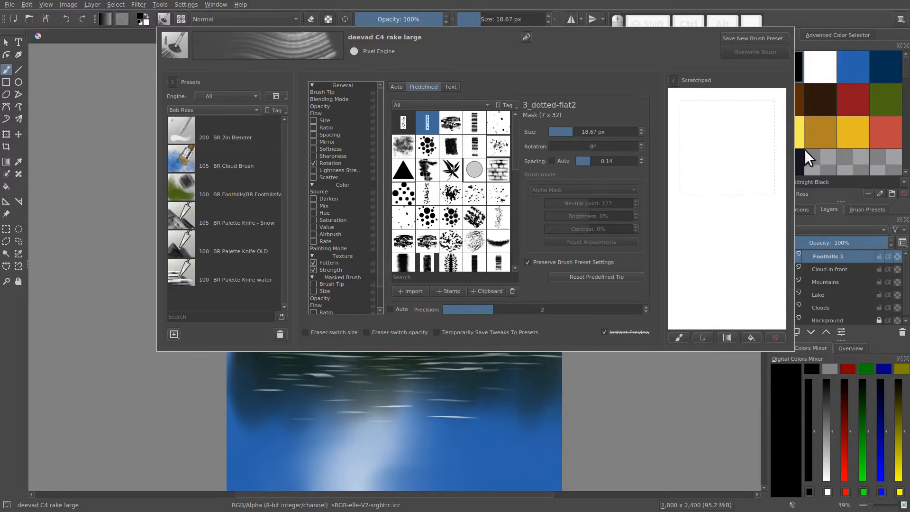
# Set the foreground colour to Pthalo Blue and fill the scratchpad with the blue-to-white gradient.
pyautogui.click(856, 69)
pyautogui.click(852, 76)
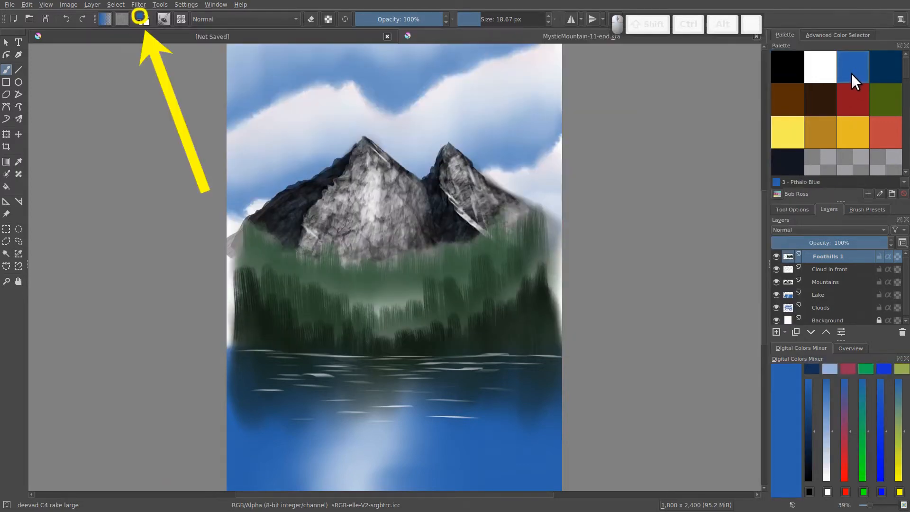
pyautogui.click(163, 19)
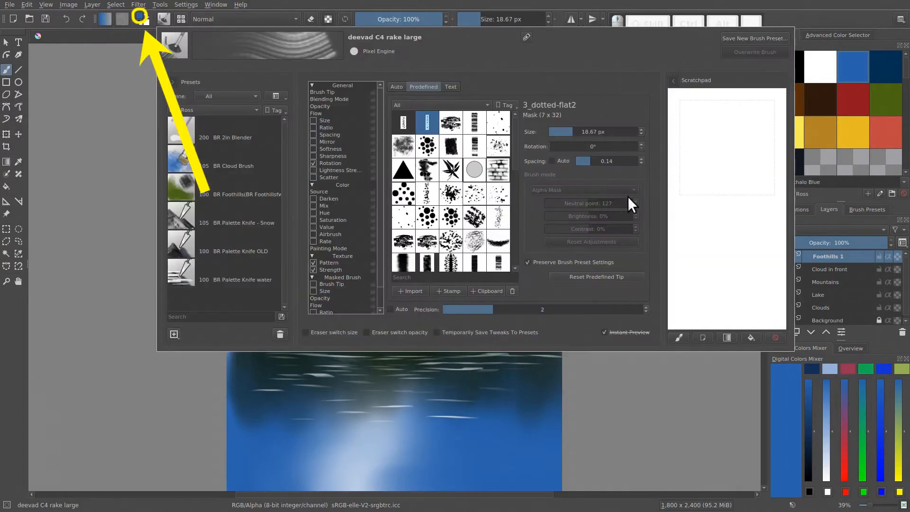
pyautogui.click(726, 337)
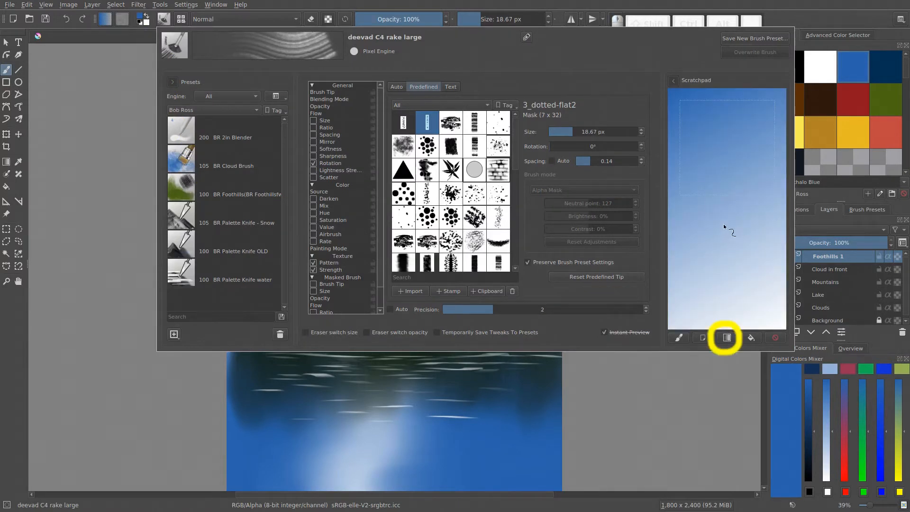
pyautogui.click(686, 400)
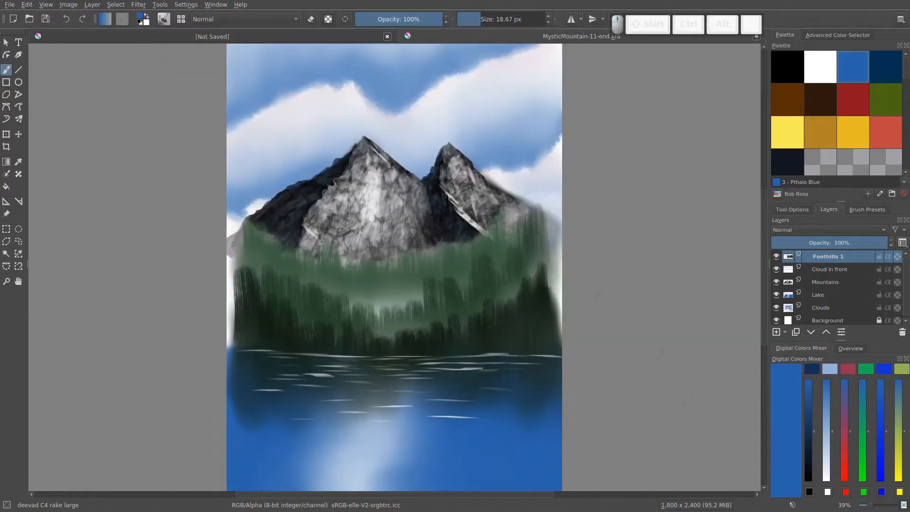
# Swap the foreground and background colours and fill the scratchpad with the white-to-blue gradient, followed by the blue background colour.
pyautogui.press('x')
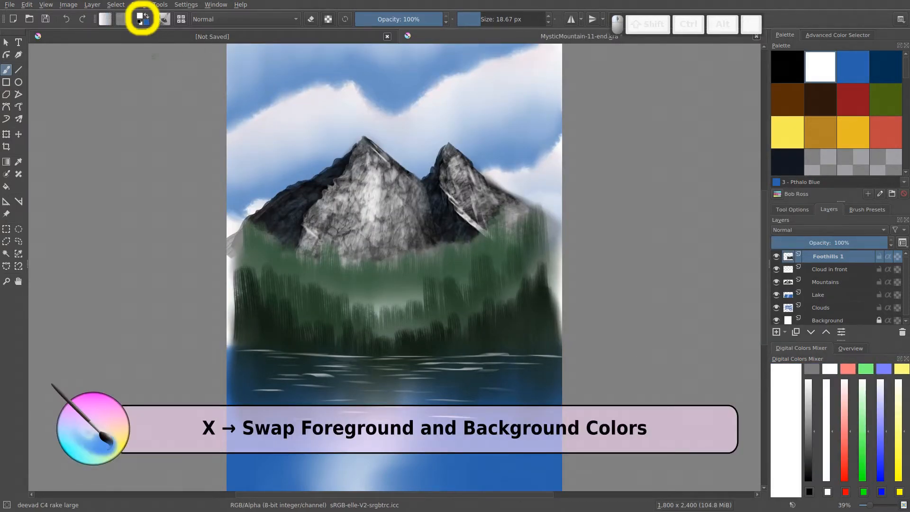
pyautogui.click(146, 18)
pyautogui.click(147, 19)
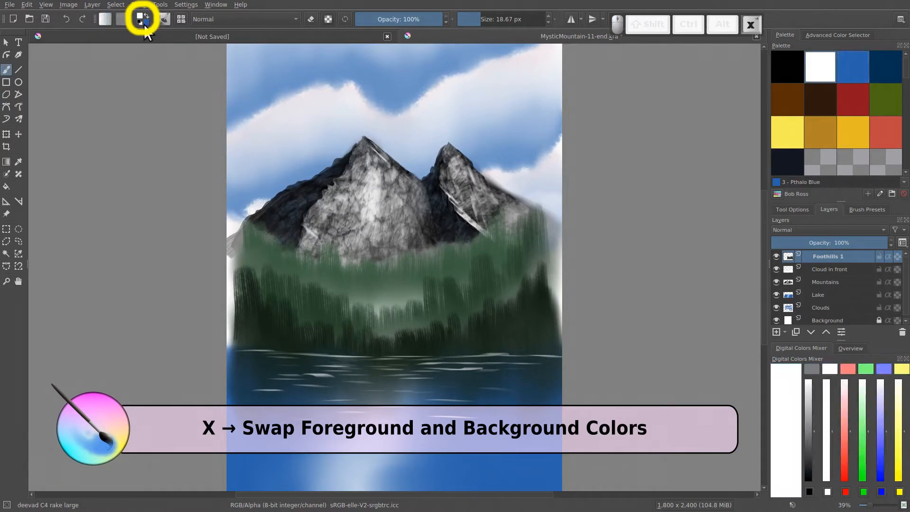
pyautogui.click(163, 19)
pyautogui.click(726, 337)
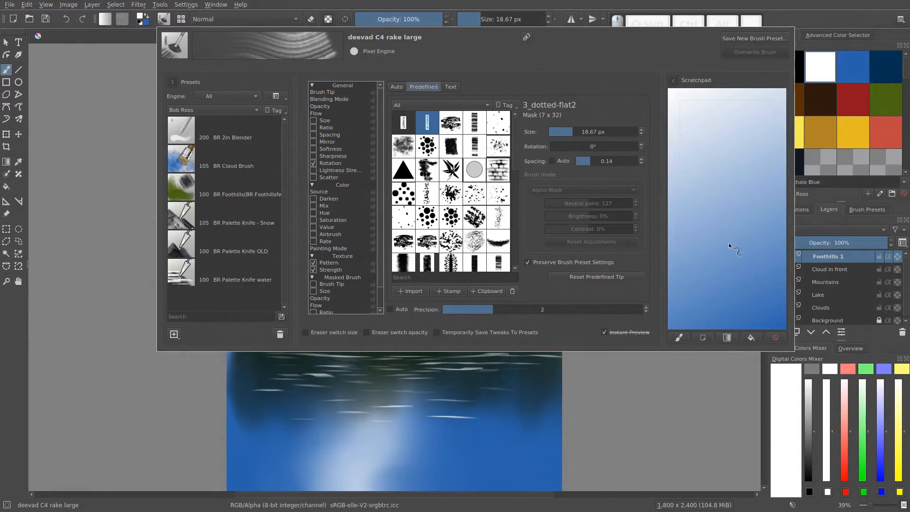
pyautogui.click(744, 335)
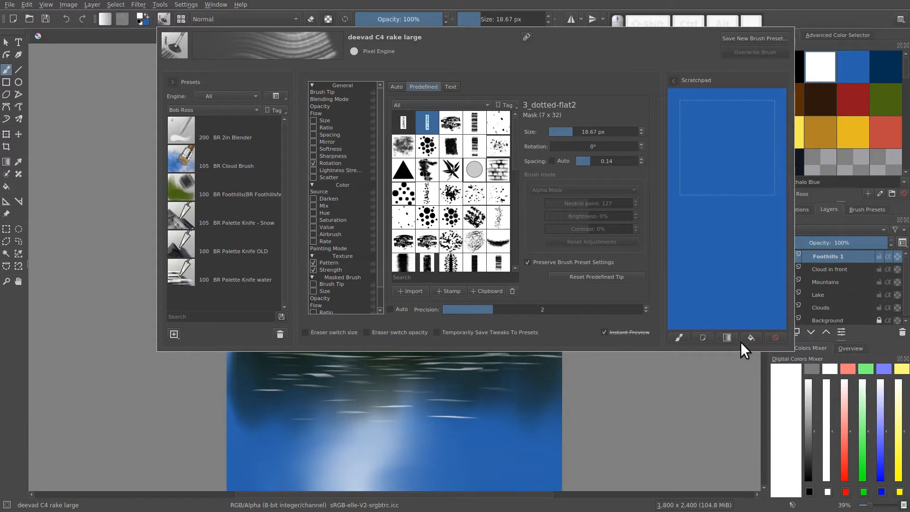
pyautogui.click(816, 62)
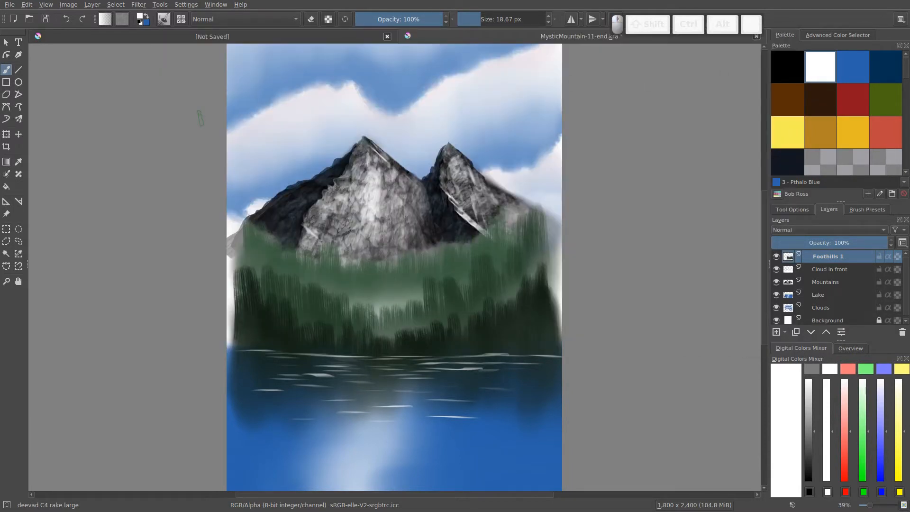
# Swap the colours back, fill the scratchpad with white, and paint blue test strokes over it with the rake brush.
pyautogui.press('x')
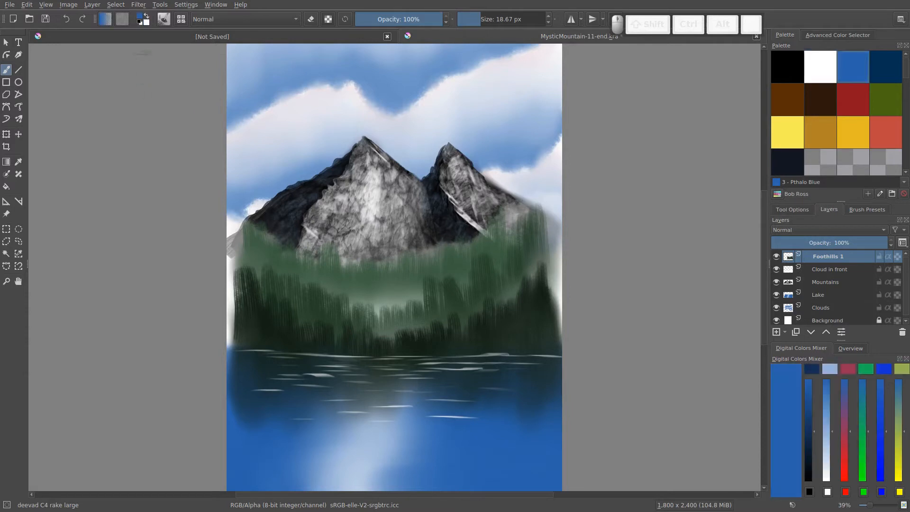
pyautogui.click(164, 18)
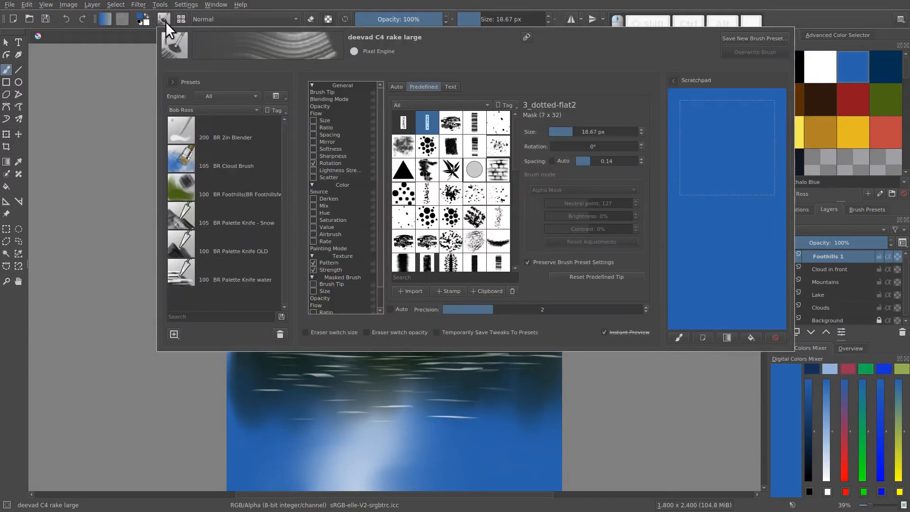
pyautogui.click(748, 336)
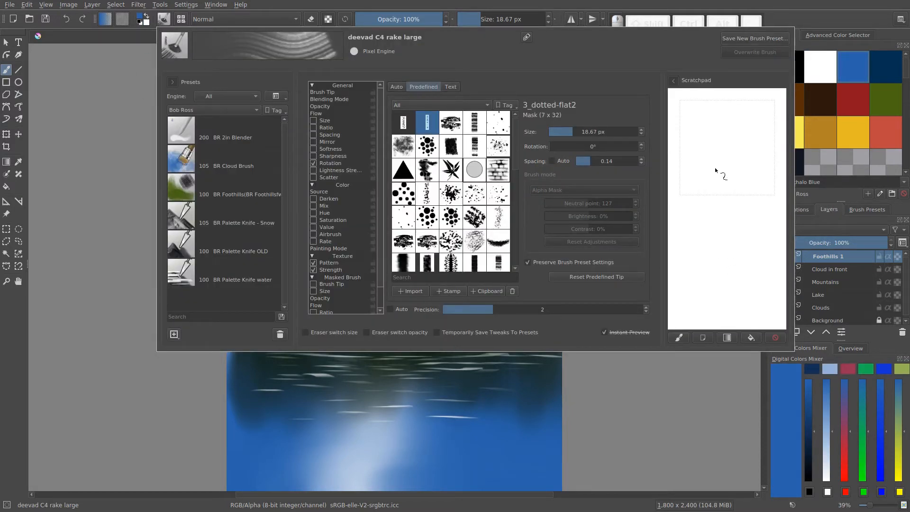
pyautogui.moveTo(715, 166); pyautogui.dragTo(720, 191)
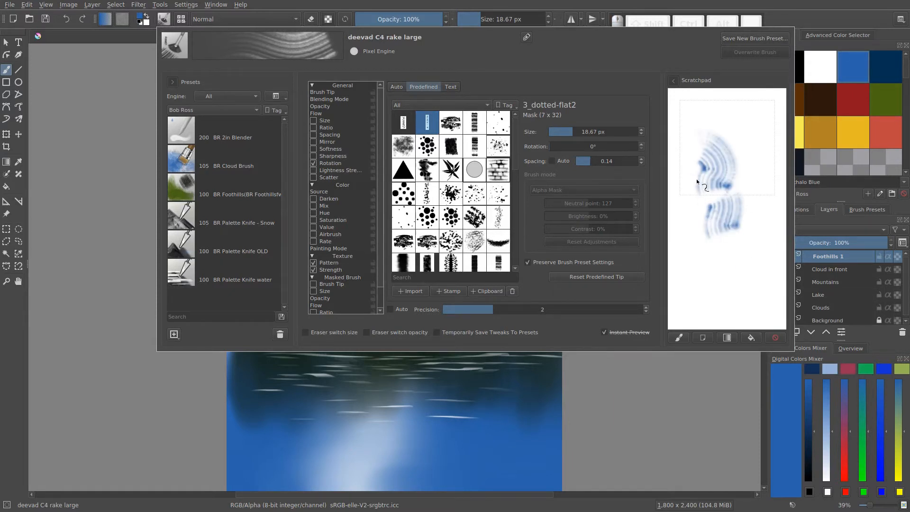
pyautogui.moveTo(696, 179)
pyautogui.mouseDown()
pyautogui.moveTo(723, 216)
pyautogui.moveTo(731, 251)
pyautogui.moveTo(702, 246)
pyautogui.moveTo(691, 260)
pyautogui.moveTo(735, 304)
pyautogui.mouseUp()
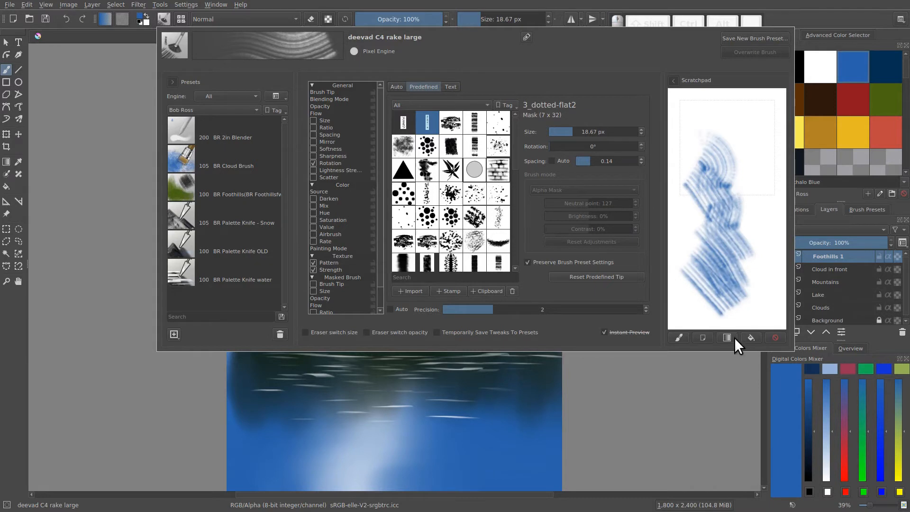
pyautogui.click(732, 124)
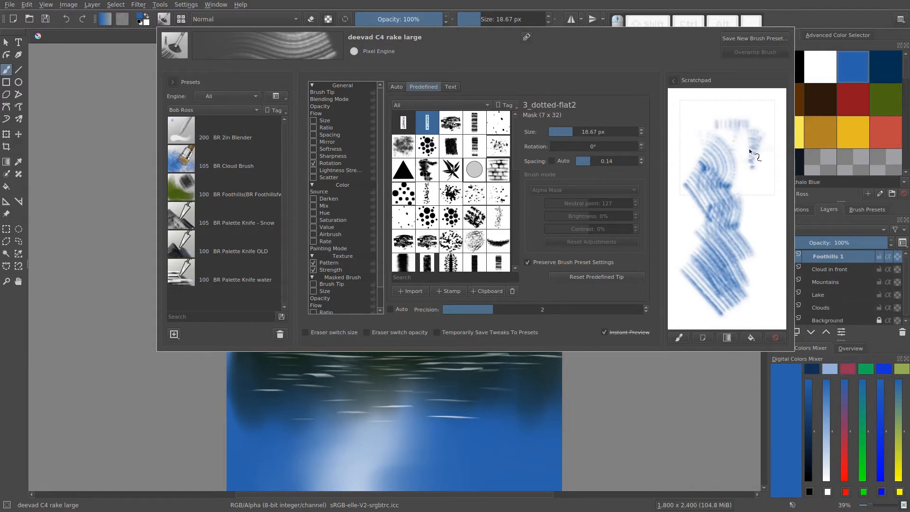
# Make white the foreground colour and Pthalo Blue the background colour, swapping the pair back and forth once to compare.
pyautogui.click(820, 66)
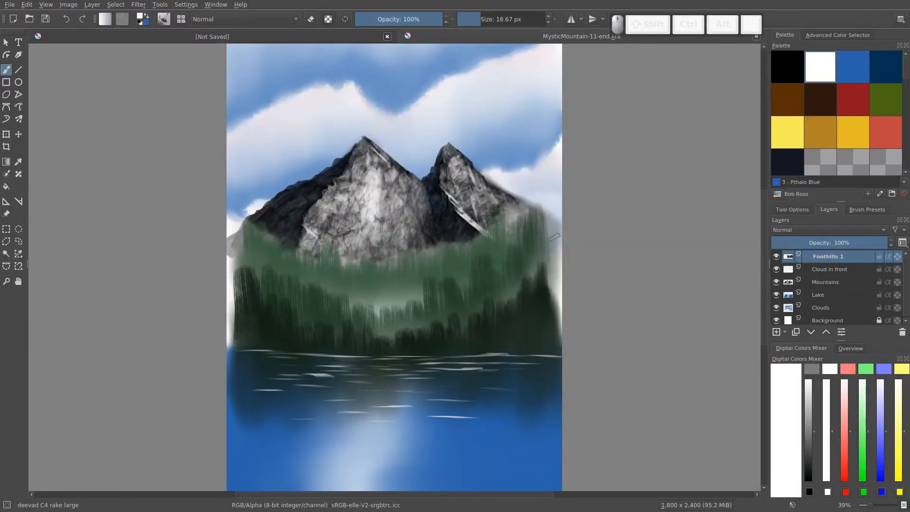
pyautogui.click(164, 19)
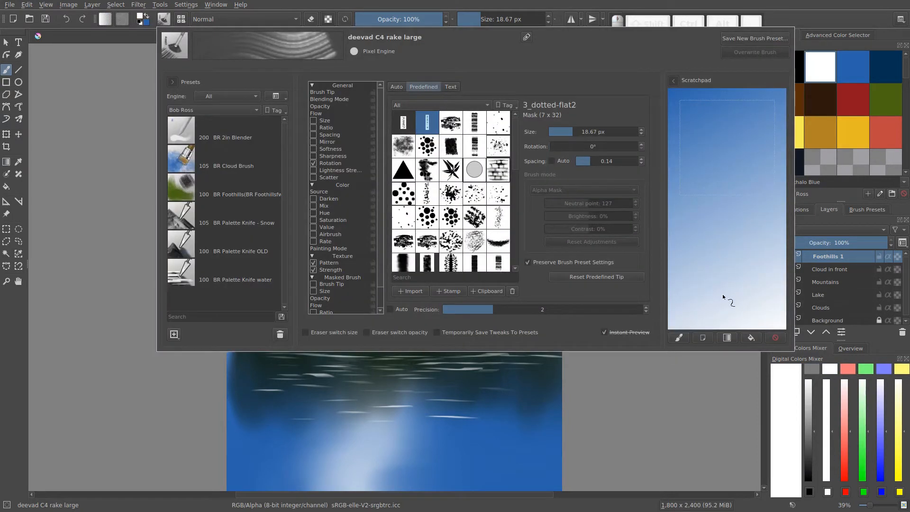
pyautogui.click(112, 87)
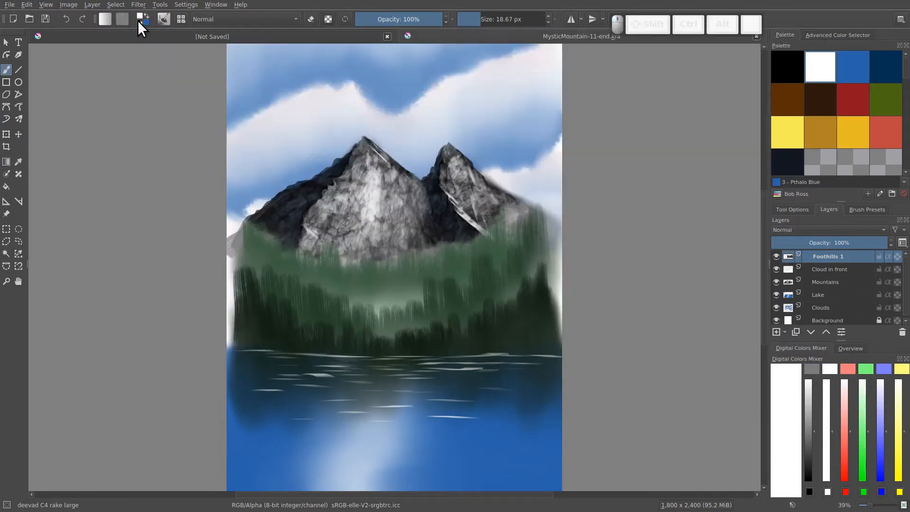
pyautogui.press('x')
pyautogui.press('x')
# Fill the brush editor's scratchpad with the foreground-to-background gradient and with the current canvas image.
pyautogui.click(165, 20)
pyautogui.click(730, 337)
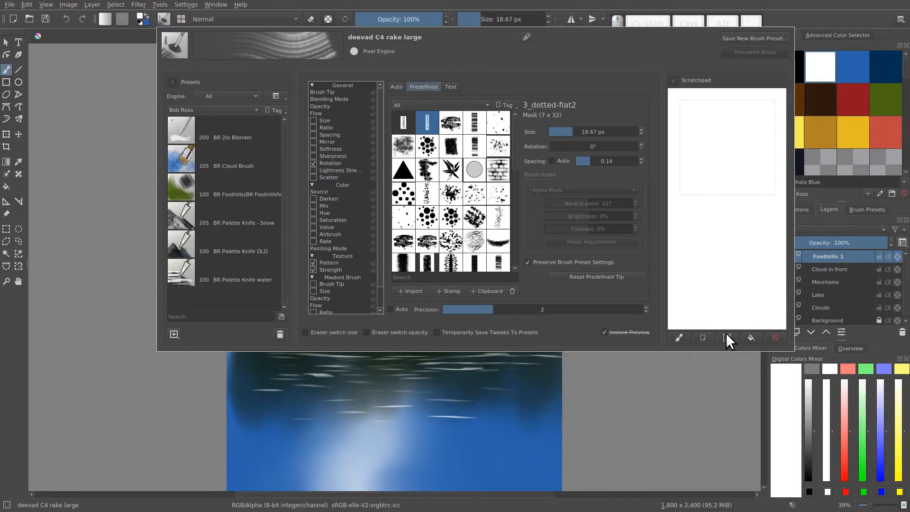
pyautogui.click(727, 335)
pyautogui.click(681, 427)
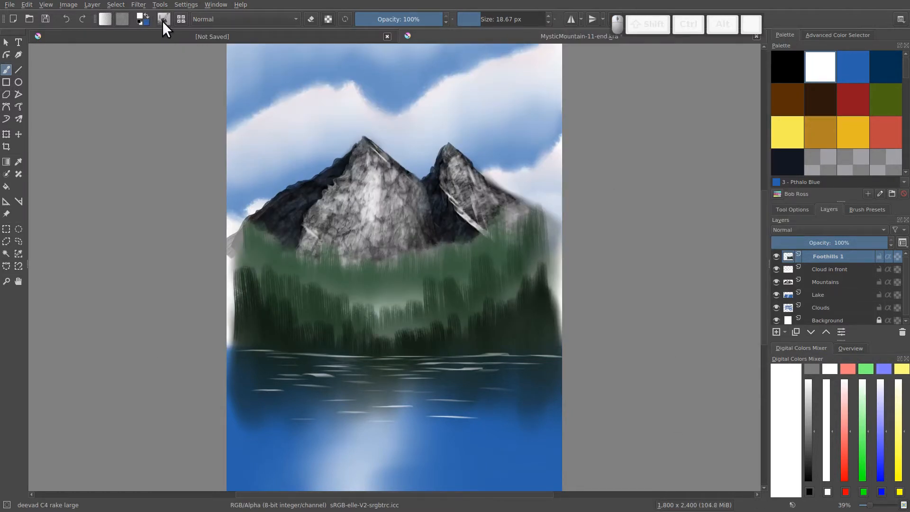
pyautogui.click(180, 19)
pyautogui.click(726, 338)
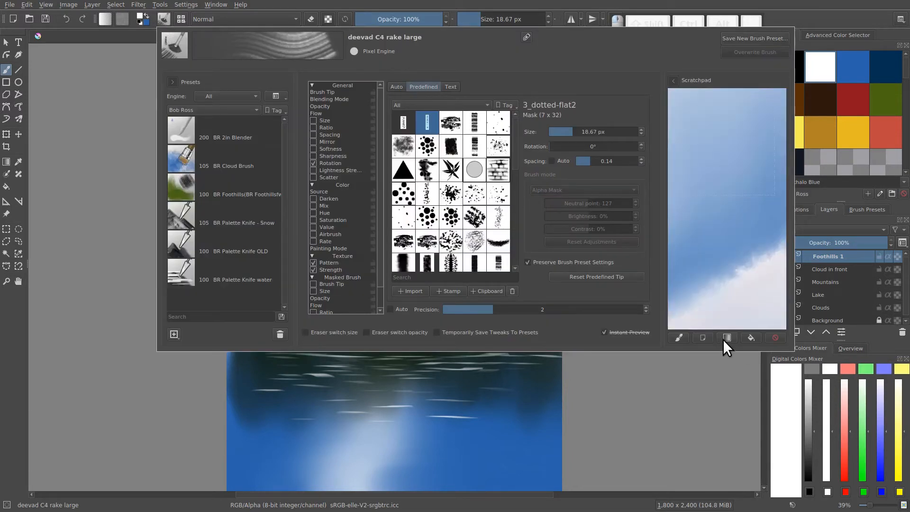
# Cycle the brush editor's scratchpad through its white, white-to-blue gradient and blue background fills.
pyautogui.click(702, 336)
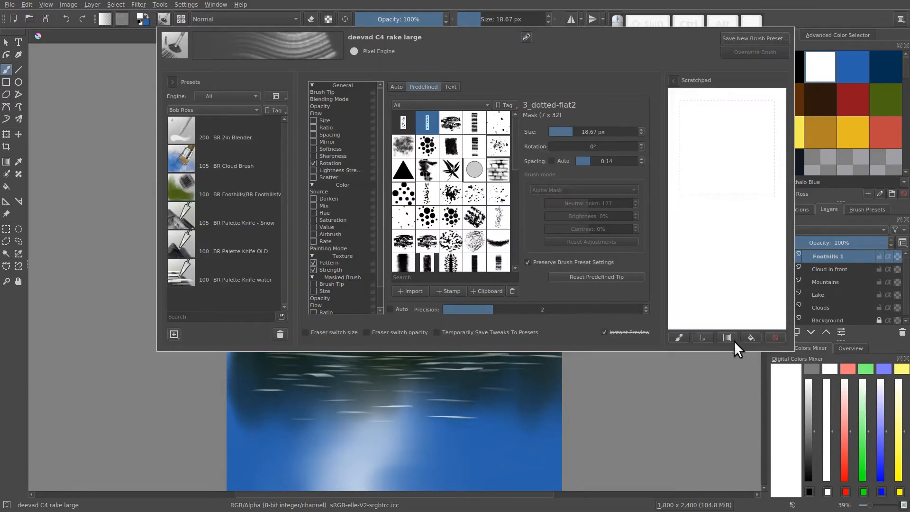
pyautogui.click(747, 337)
pyautogui.click(728, 337)
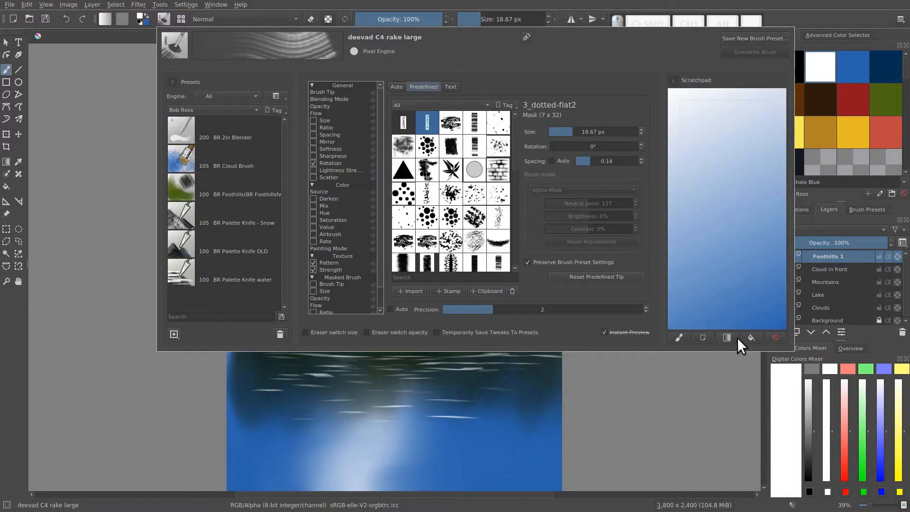
pyautogui.click(748, 337)
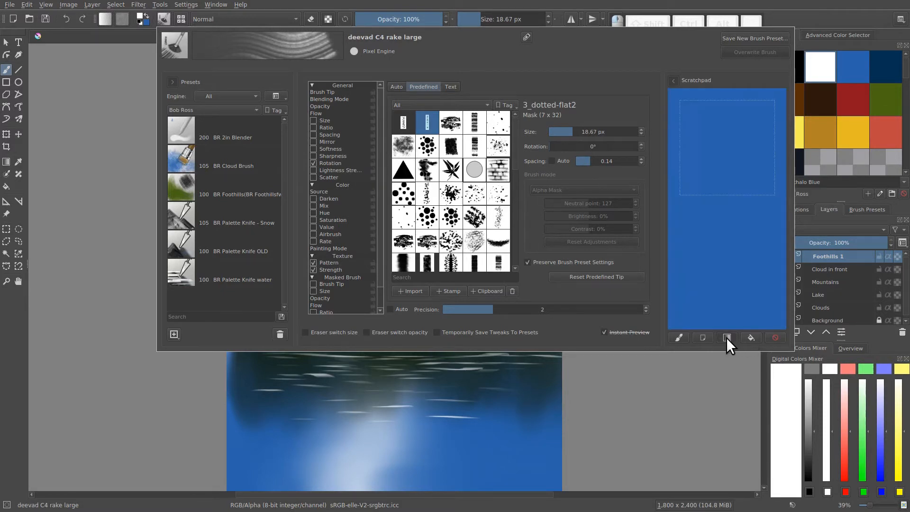
pyautogui.click(726, 337)
# Open the rake brush's Rotation settings and paint blue strokes that change direction on the white scratchpad to test Drawing angle.
pyautogui.click(330, 163)
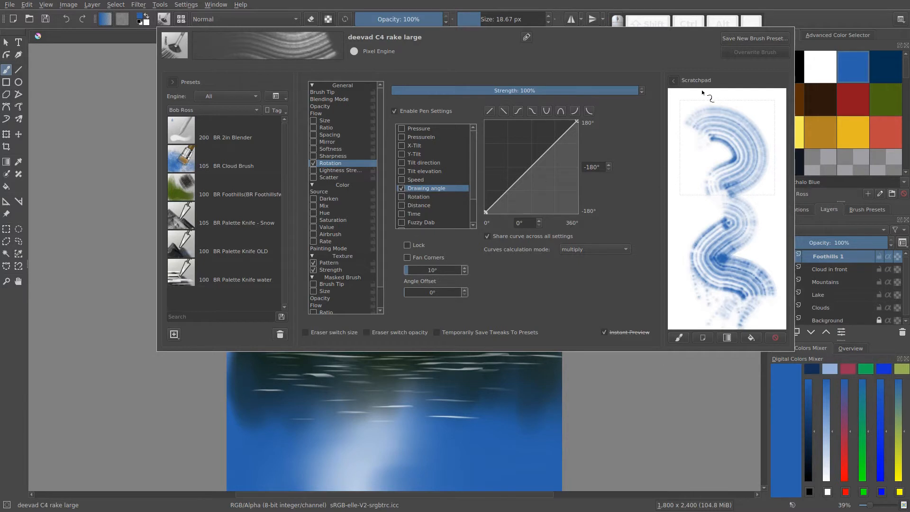
pyautogui.moveTo(744, 143); pyautogui.dragTo(740, 178)
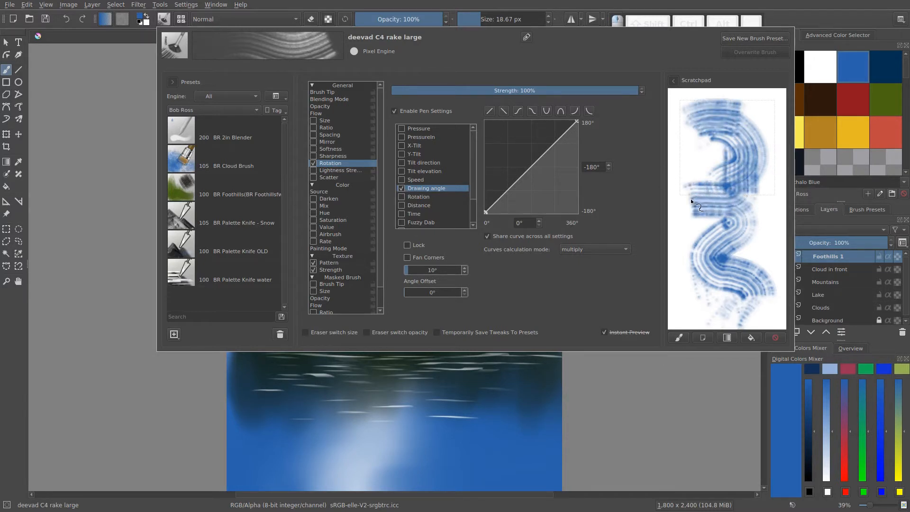
pyautogui.moveTo(690, 198)
pyautogui.mouseDown()
pyautogui.moveTo(680, 181)
pyautogui.moveTo(704, 132)
pyautogui.mouseUp()
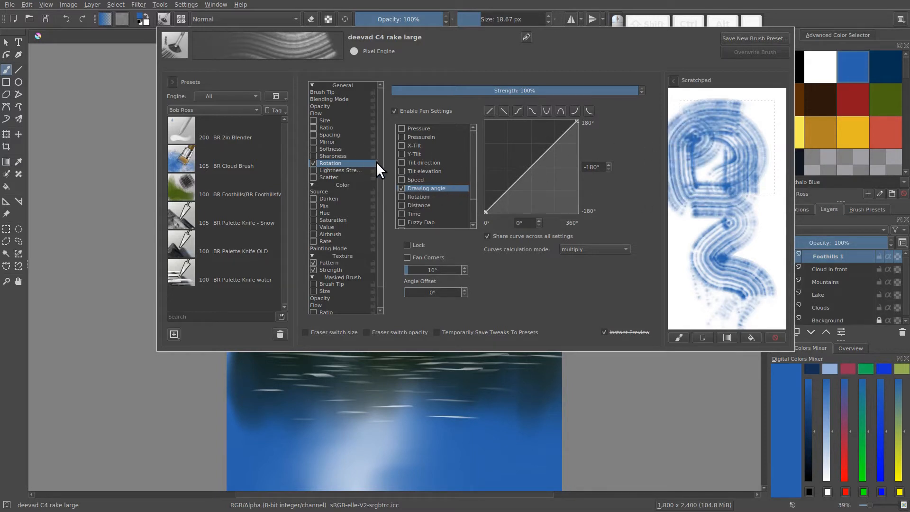
# Turn off the brush's Rotation option and refill the scratchpad with the white background colour.
pyautogui.click(315, 163)
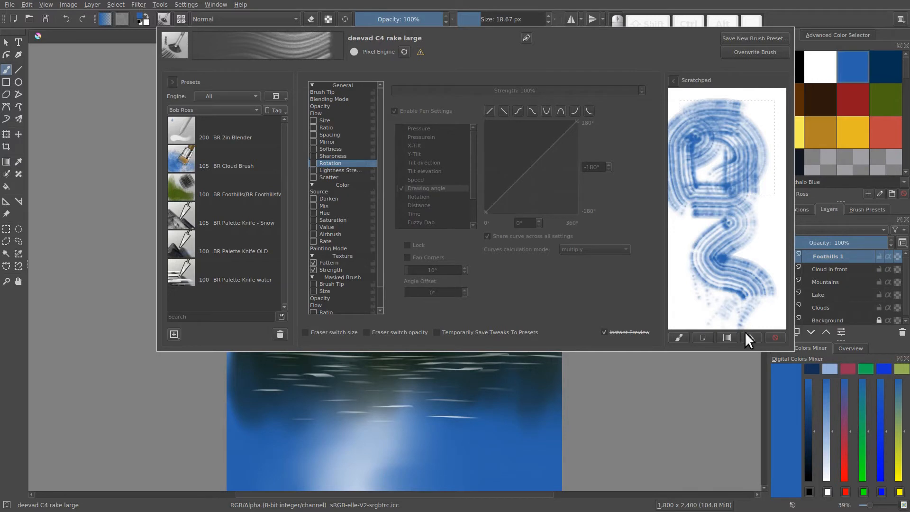
pyautogui.click(751, 337)
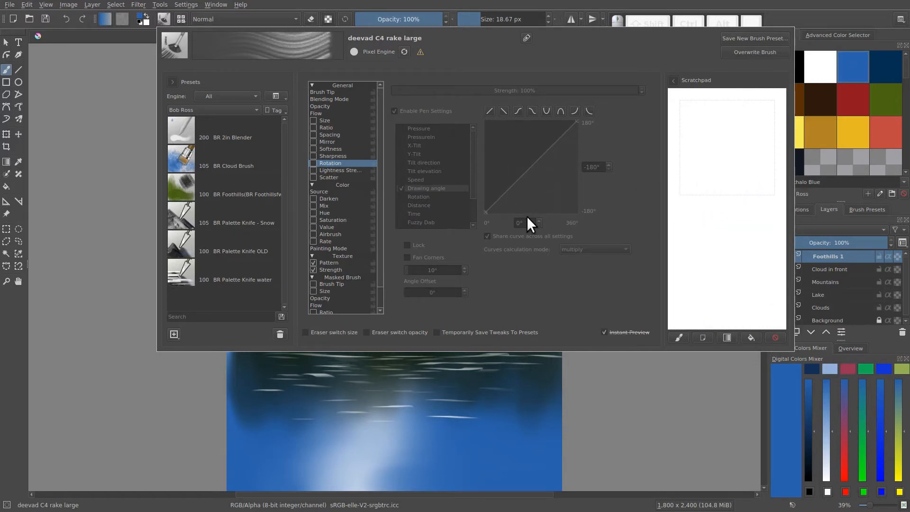
pyautogui.click(313, 164)
pyautogui.click(313, 164)
# Paint vertical, horizontal and diagonal blue test strokes in the scratchpad with the brush rotation disabled.
pyautogui.moveTo(724, 188); pyautogui.dragTo(726, 279)
pyautogui.moveTo(739, 186); pyautogui.dragTo(739, 279)
pyautogui.moveTo(763, 266); pyautogui.dragTo(705, 263)
pyautogui.moveTo(775, 193); pyautogui.dragTo(708, 194)
pyautogui.moveTo(742, 136); pyautogui.dragTo(747, 209)
pyautogui.moveTo(734, 173); pyautogui.dragTo(738, 250)
pyautogui.moveTo(764, 252); pyautogui.dragTo(691, 250)
pyautogui.moveTo(752, 297); pyautogui.dragTo(686, 302)
pyautogui.moveTo(691, 112); pyautogui.dragTo(691, 237)
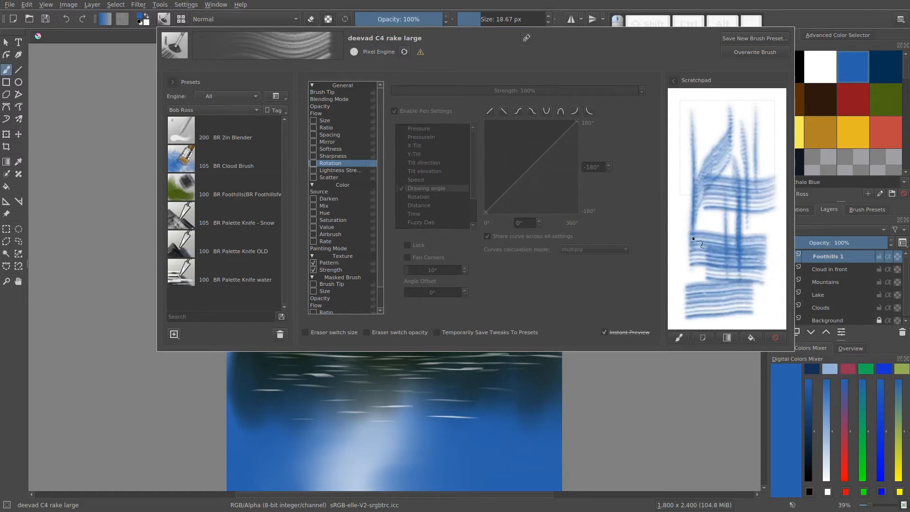
# Open the Brush Tip settings, clear the scratchpad and stamp single blue dabs of the vertical tip across it.
pyautogui.click(320, 92)
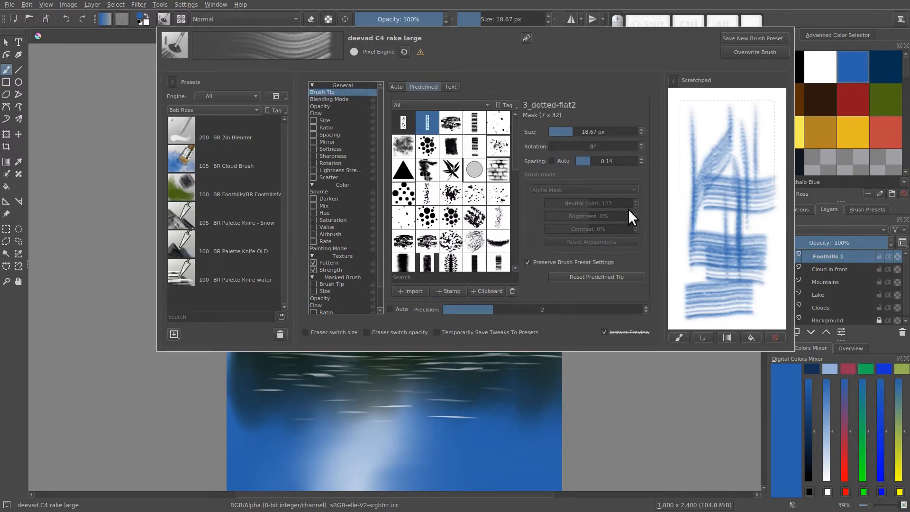
pyautogui.click(751, 338)
pyautogui.moveTo(710, 162); pyautogui.dragTo(709, 193)
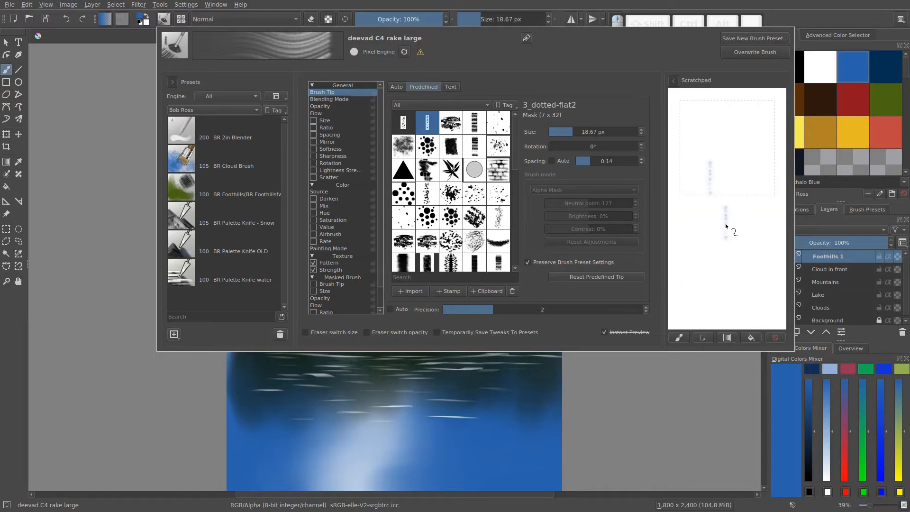
pyautogui.moveTo(707, 242); pyautogui.dragTo(707, 276)
pyautogui.moveTo(759, 141); pyautogui.dragTo(760, 175)
pyautogui.click(702, 202)
pyautogui.click(756, 278)
pyautogui.click(742, 245)
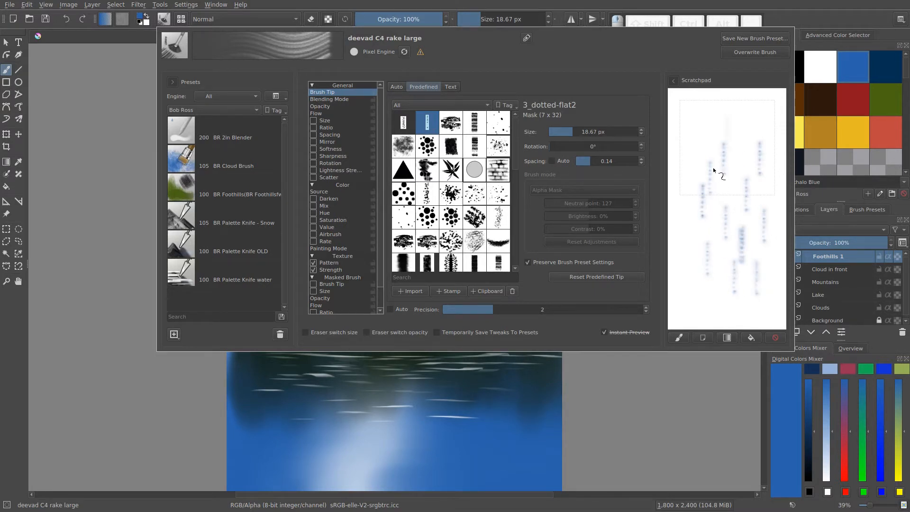
pyautogui.click(705, 156)
pyautogui.click(693, 121)
# Set the 3_dotted-flat2 brush tip's rotation to 90° and stamp test dabs in the scratchpad.
pyautogui.moveTo(552, 147)
pyautogui.mouseDown()
pyautogui.moveTo(582, 146)
pyautogui.moveTo(575, 150)
pyautogui.mouseUp()
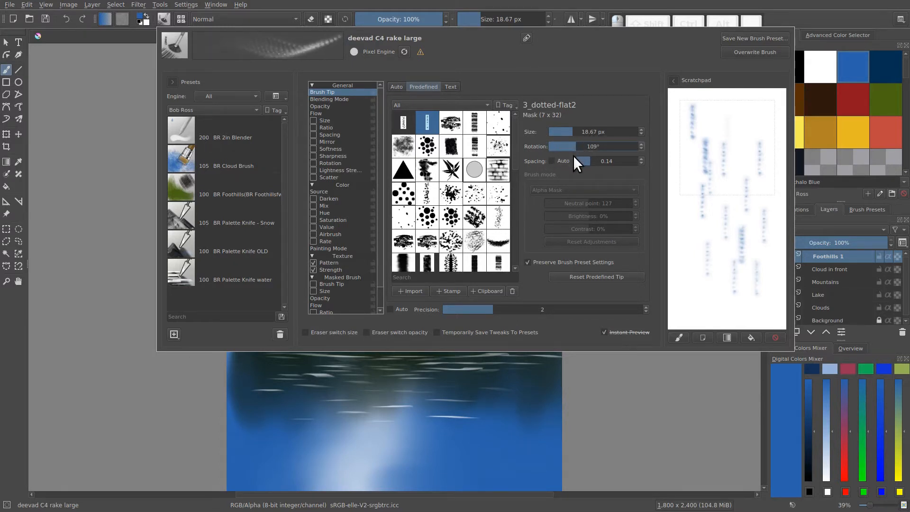
pyautogui.write('90')
pyautogui.press('Return')
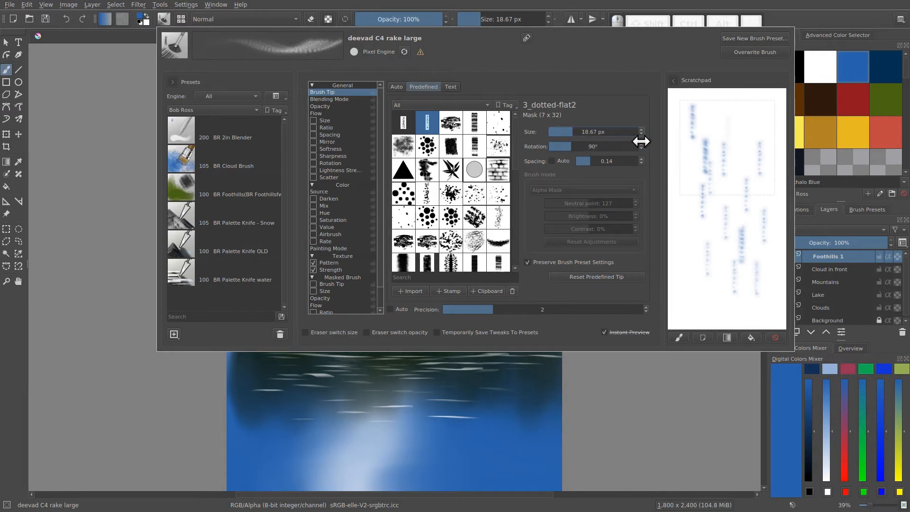
pyautogui.moveTo(732, 263); pyautogui.dragTo(693, 263)
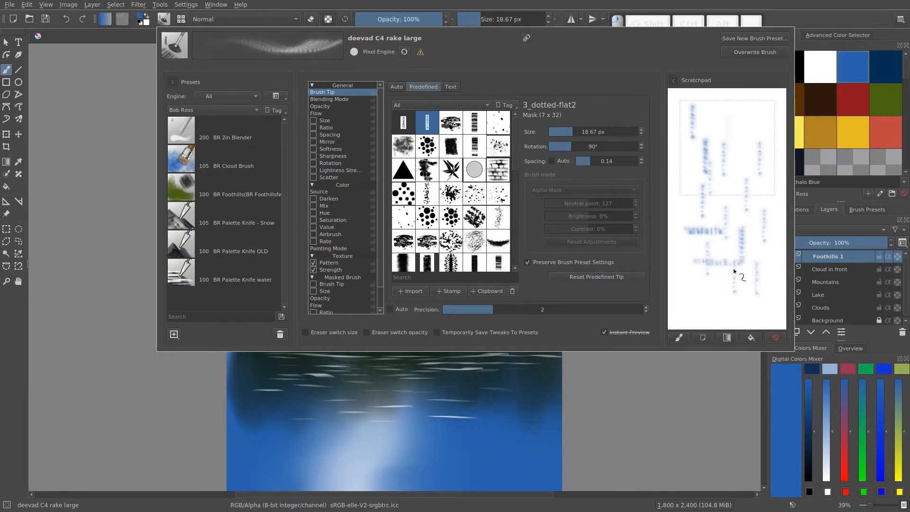
pyautogui.click(751, 337)
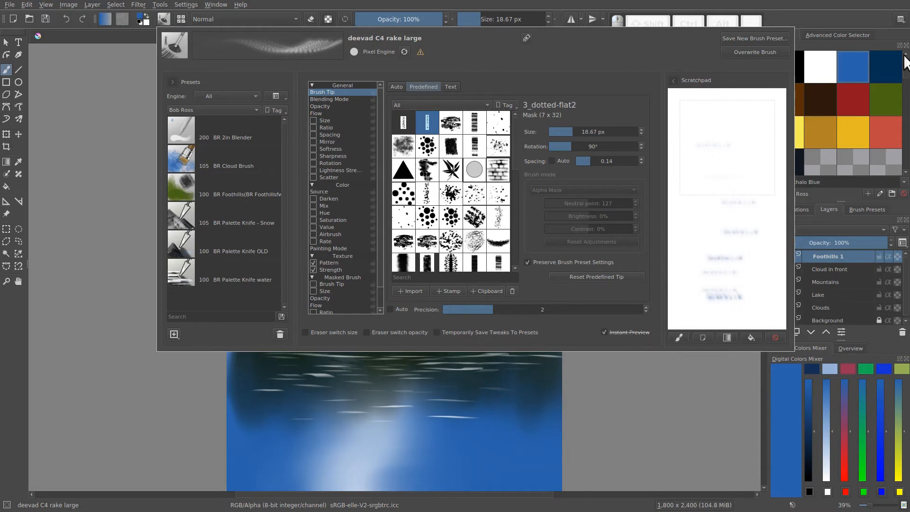
# Choose Sap Green from the palette as the painting colour and clear the brush editor's scratchpad to white.
pyautogui.click(884, 90)
pyautogui.click(885, 99)
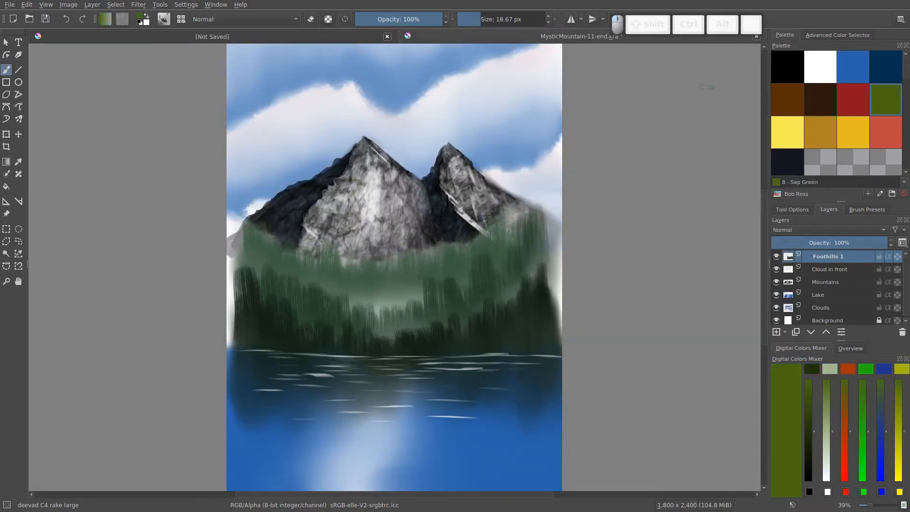
pyautogui.click(163, 19)
pyautogui.click(750, 339)
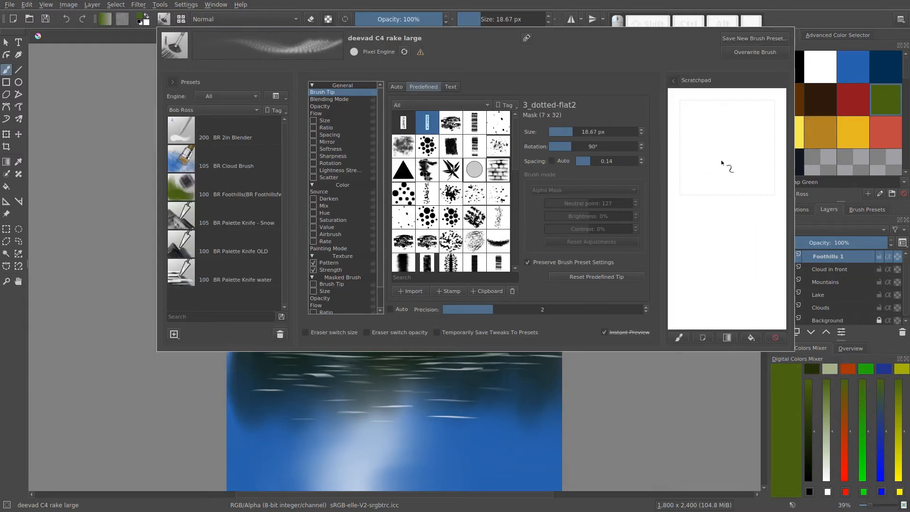
# Stamp rows of Sap Green dabs down the scratchpad, clear it and add a few more near its lower end.
pyautogui.click(721, 156)
pyautogui.click(723, 161)
pyautogui.click(727, 171)
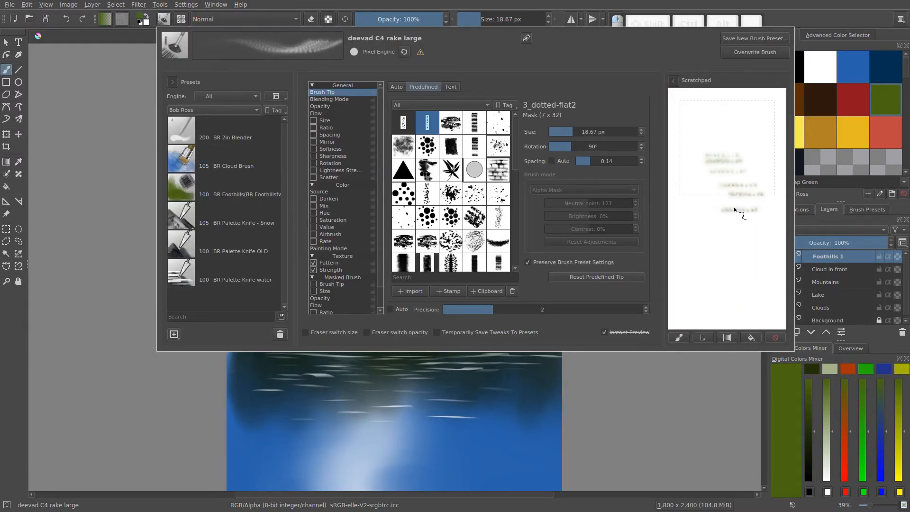
pyautogui.moveTo(703, 231); pyautogui.dragTo(732, 251)
pyautogui.moveTo(772, 279)
pyautogui.mouseDown()
pyautogui.moveTo(720, 282)
pyautogui.moveTo(697, 296)
pyautogui.moveTo(756, 298)
pyautogui.mouseUp()
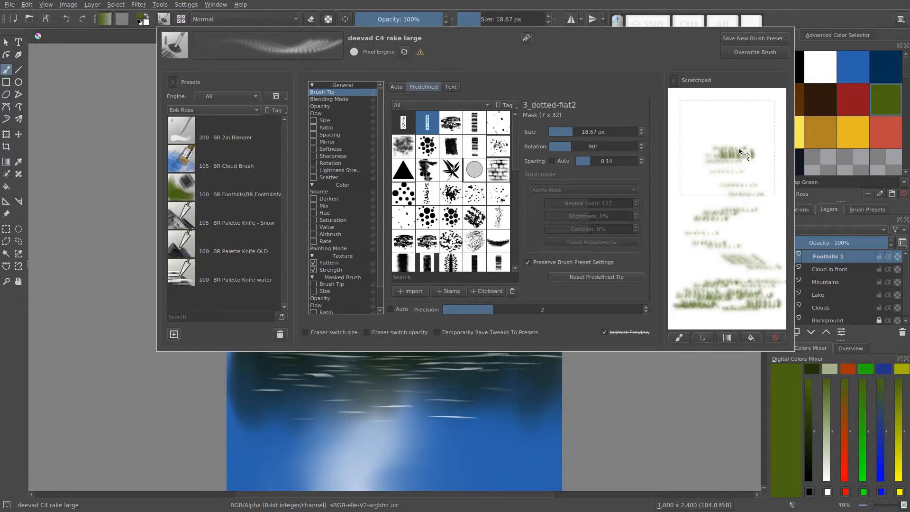
pyautogui.moveTo(738, 149)
pyautogui.mouseDown()
pyautogui.moveTo(717, 171)
pyautogui.moveTo(712, 188)
pyautogui.moveTo(732, 177)
pyautogui.moveTo(746, 202)
pyautogui.mouseUp()
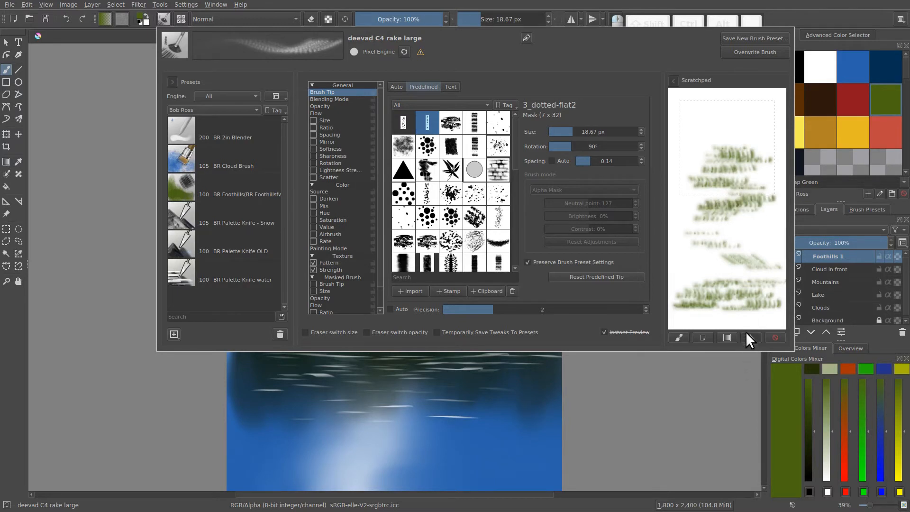
pyautogui.click(749, 335)
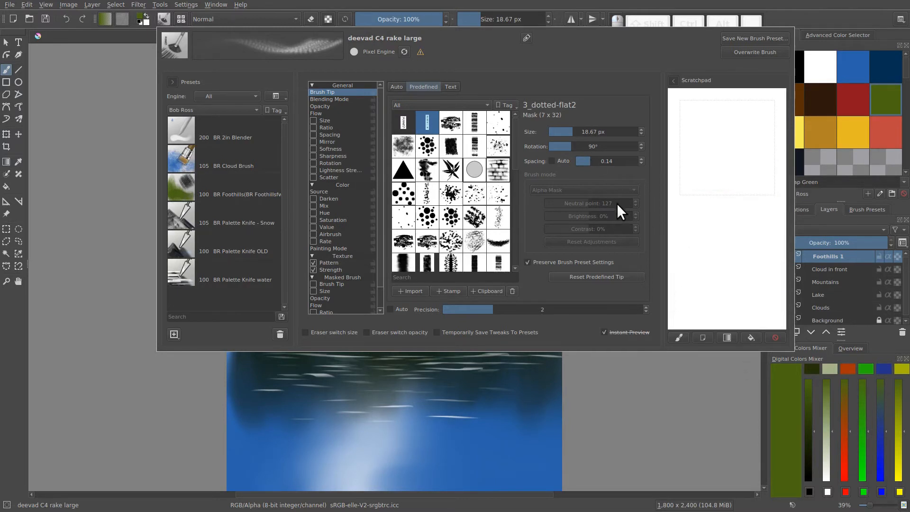
pyautogui.moveTo(725, 239)
pyautogui.mouseDown()
pyautogui.moveTo(765, 239)
pyautogui.moveTo(720, 255)
pyautogui.mouseUp()
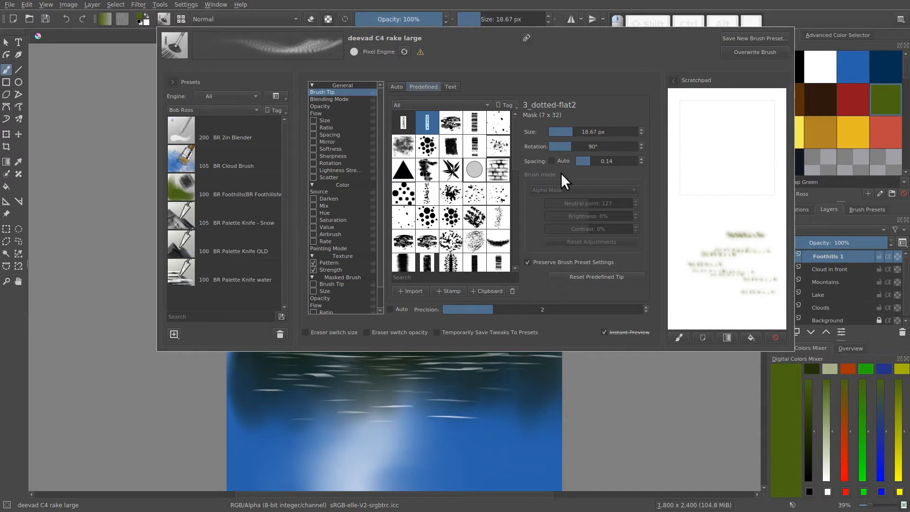
# Compare the two dotted flat tips, choose 3_dotted-flat and try it with green strokes on the cleared scratchpad.
pyautogui.click(401, 125)
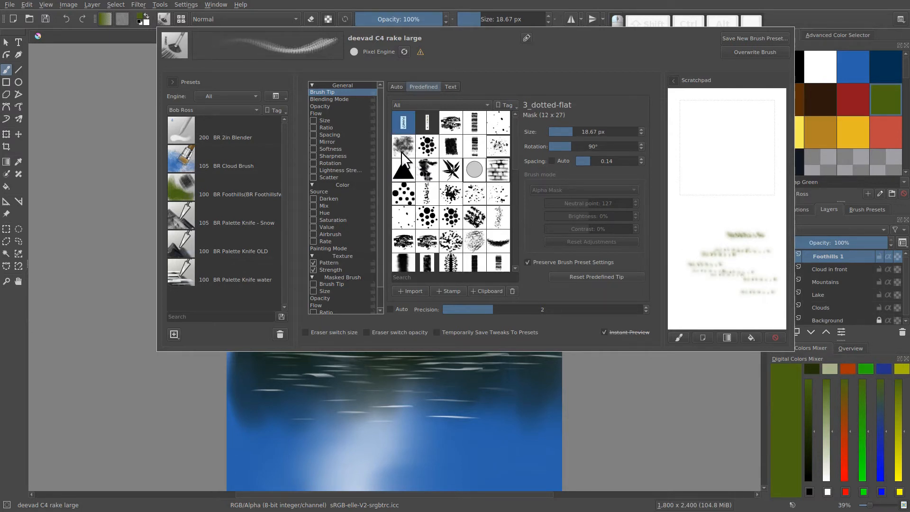
pyautogui.click(426, 122)
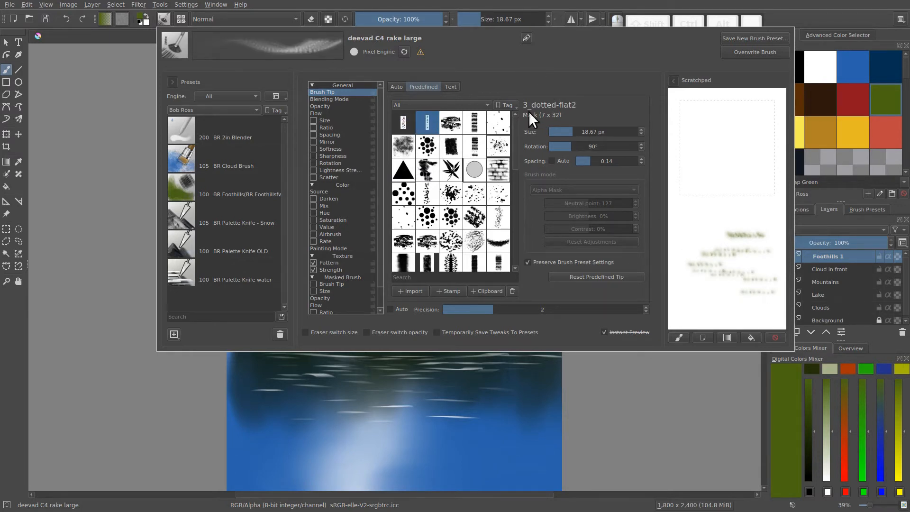
pyautogui.click(410, 119)
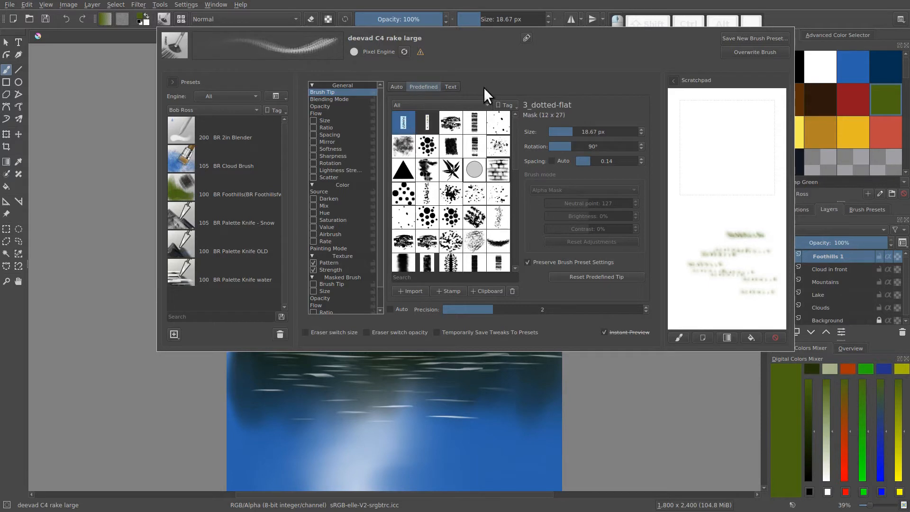
pyautogui.click(753, 338)
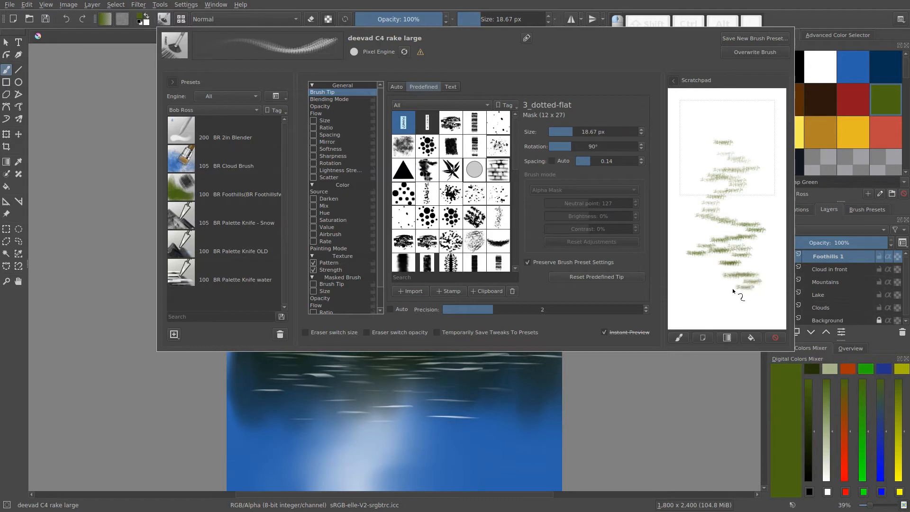
# Set the brush size to 100 px and paint broad green test strokes on a cleared scratchpad several times.
pyautogui.click(579, 131)
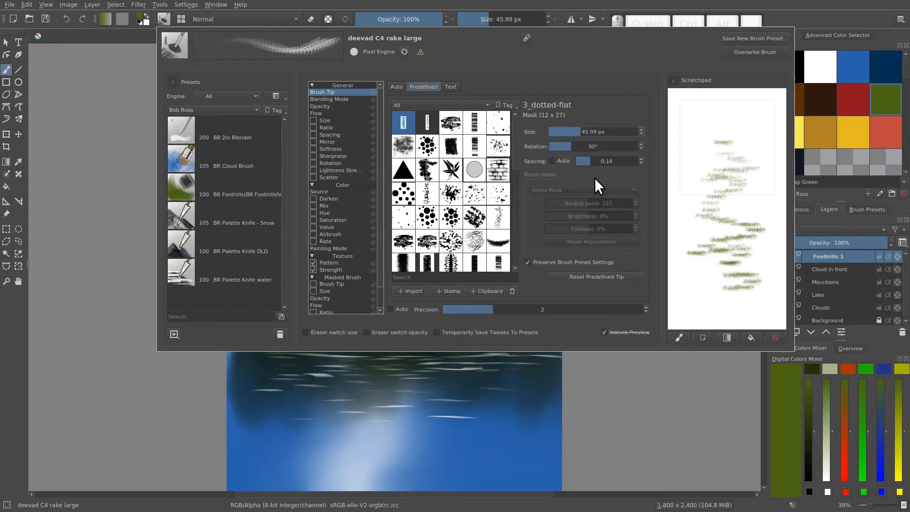
pyautogui.write('100')
pyautogui.press('Return')
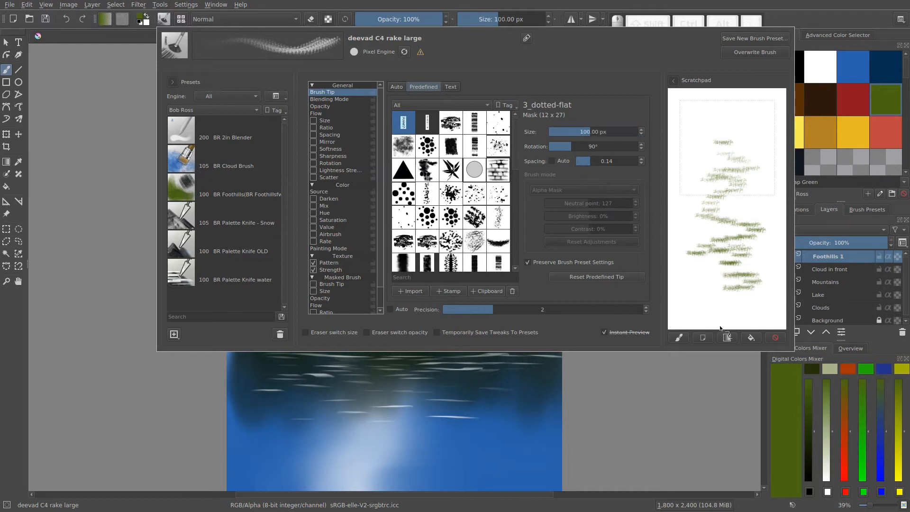
pyautogui.click(747, 333)
pyautogui.moveTo(718, 140)
pyautogui.mouseDown()
pyautogui.moveTo(753, 185)
pyautogui.moveTo(710, 208)
pyautogui.moveTo(708, 235)
pyautogui.moveTo(738, 229)
pyautogui.moveTo(756, 252)
pyautogui.moveTo(725, 275)
pyautogui.mouseUp()
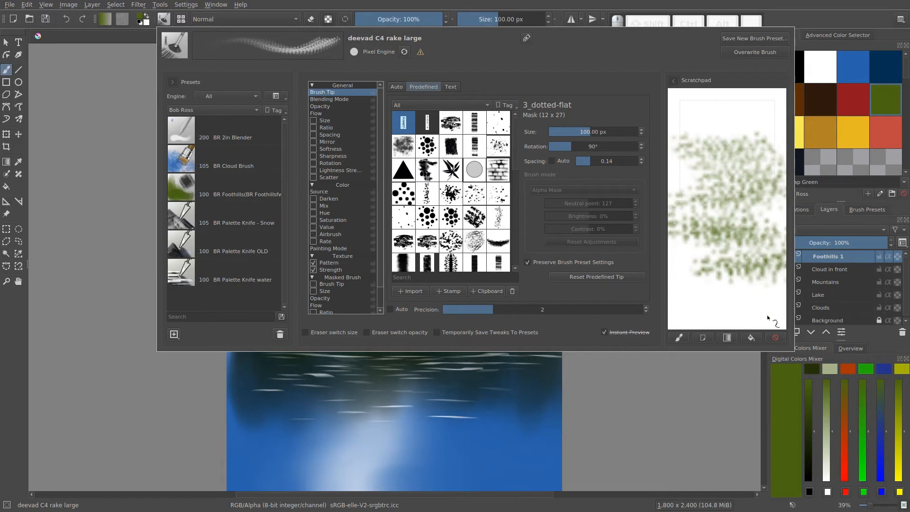
pyautogui.click(747, 337)
pyautogui.moveTo(725, 180)
pyautogui.mouseDown()
pyautogui.moveTo(754, 206)
pyautogui.moveTo(732, 232)
pyautogui.moveTo(693, 238)
pyautogui.moveTo(688, 262)
pyautogui.moveTo(730, 275)
pyautogui.moveTo(751, 265)
pyautogui.moveTo(736, 298)
pyautogui.moveTo(717, 317)
pyautogui.mouseUp()
pyautogui.click(749, 337)
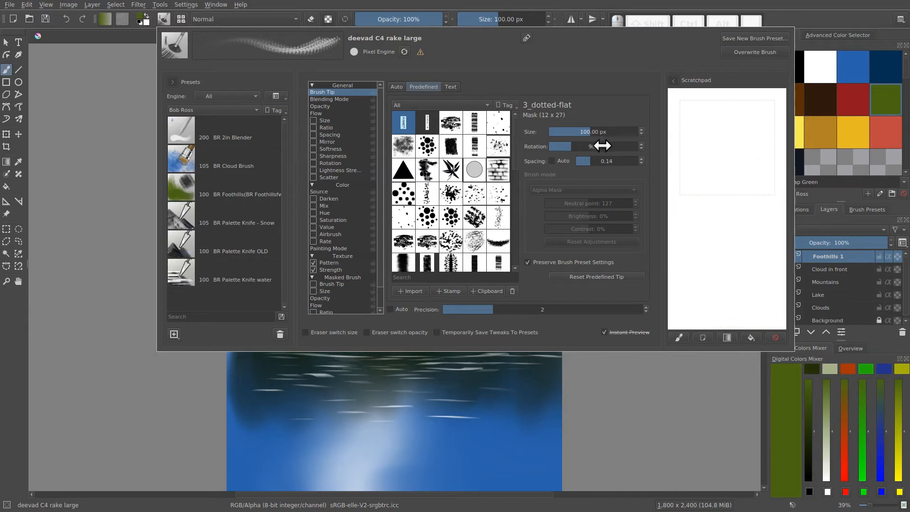
pyautogui.moveTo(720, 126)
pyautogui.mouseDown()
pyautogui.moveTo(754, 185)
pyautogui.moveTo(715, 206)
pyautogui.moveTo(706, 234)
pyautogui.mouseUp()
# Set the brush size to 50 px and test it with green strokes on a cleared scratchpad.
pyautogui.click(587, 131)
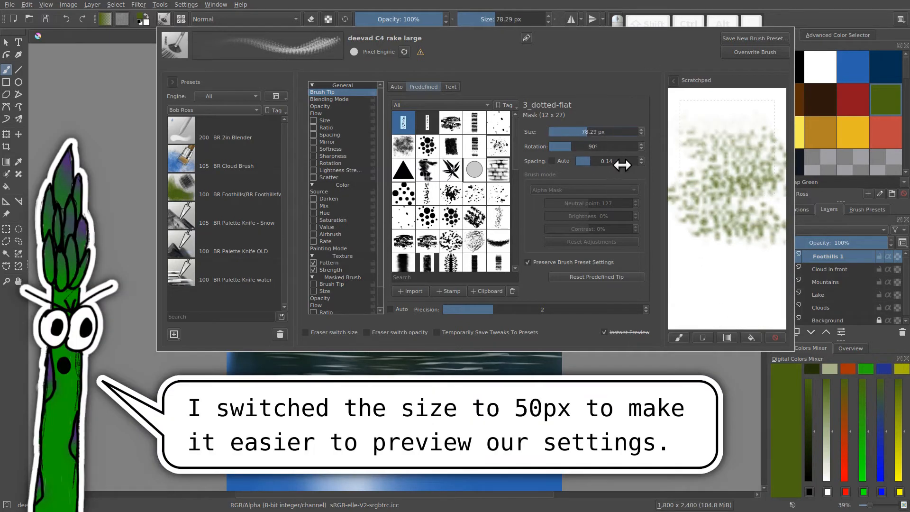
pyautogui.write('50')
pyautogui.press('Return')
pyautogui.click(749, 337)
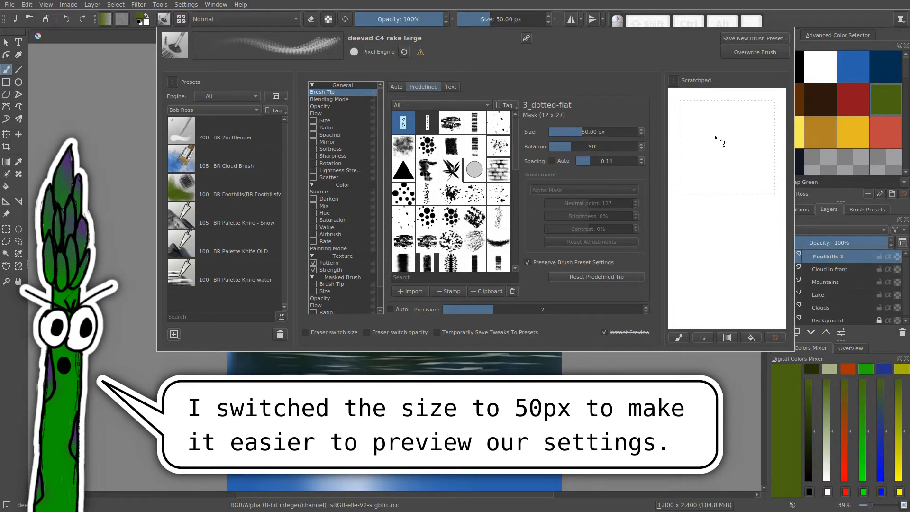
pyautogui.moveTo(714, 134)
pyautogui.mouseDown()
pyautogui.moveTo(752, 165)
pyautogui.moveTo(704, 178)
pyautogui.mouseUp()
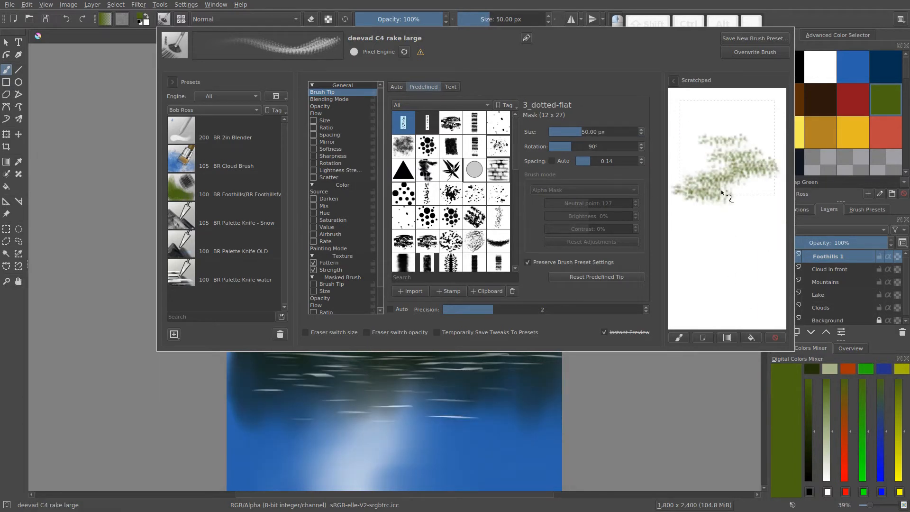
pyautogui.moveTo(700, 230)
pyautogui.mouseDown()
pyautogui.moveTo(724, 227)
pyautogui.moveTo(744, 248)
pyautogui.moveTo(757, 231)
pyautogui.moveTo(686, 250)
pyautogui.moveTo(763, 249)
pyautogui.moveTo(755, 284)
pyautogui.moveTo(723, 288)
pyautogui.mouseUp()
pyautogui.click(753, 334)
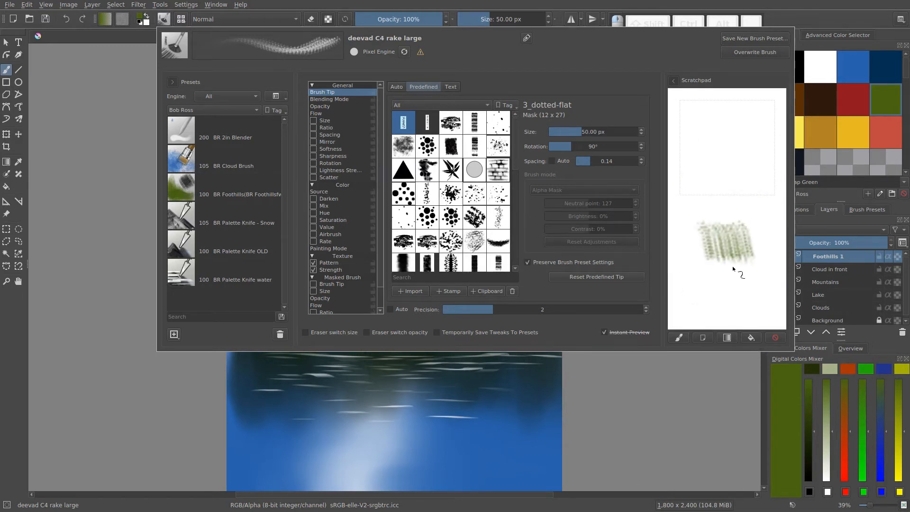
# Practise widening rows of Sap Green foliage dabs down the scratchpad with the 50 px brush, clearing it between attempts.
pyautogui.click(749, 336)
pyautogui.moveTo(692, 158)
pyautogui.mouseDown()
pyautogui.moveTo(750, 192)
pyautogui.moveTo(717, 184)
pyautogui.mouseUp()
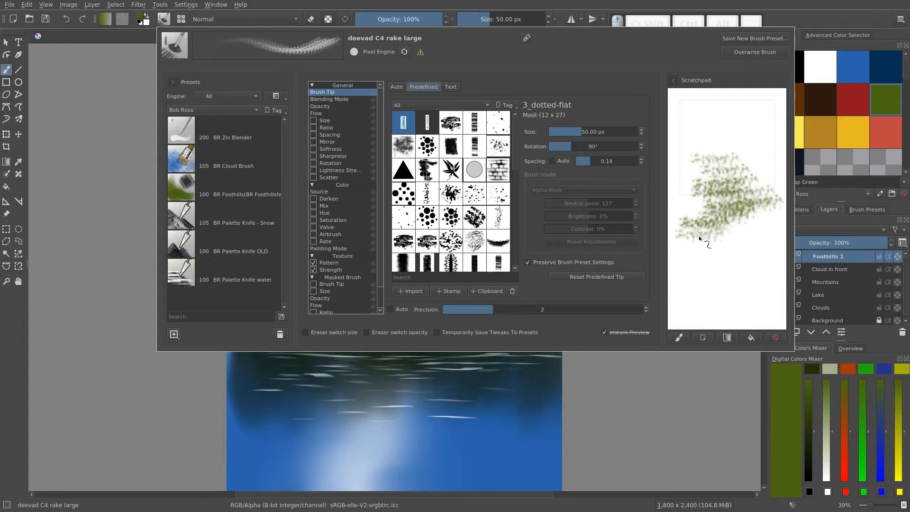
pyautogui.moveTo(698, 235)
pyautogui.mouseDown()
pyautogui.moveTo(725, 240)
pyautogui.moveTo(733, 224)
pyautogui.mouseUp()
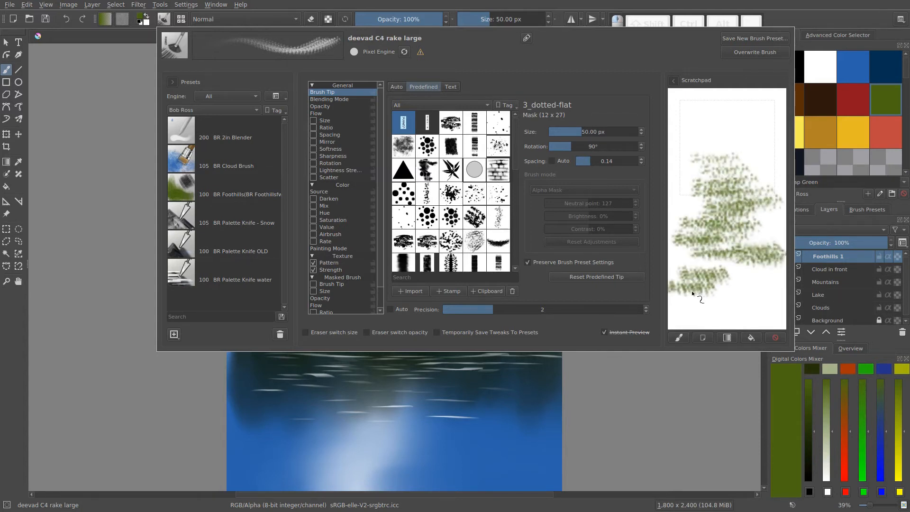
pyautogui.moveTo(692, 291); pyautogui.dragTo(752, 280)
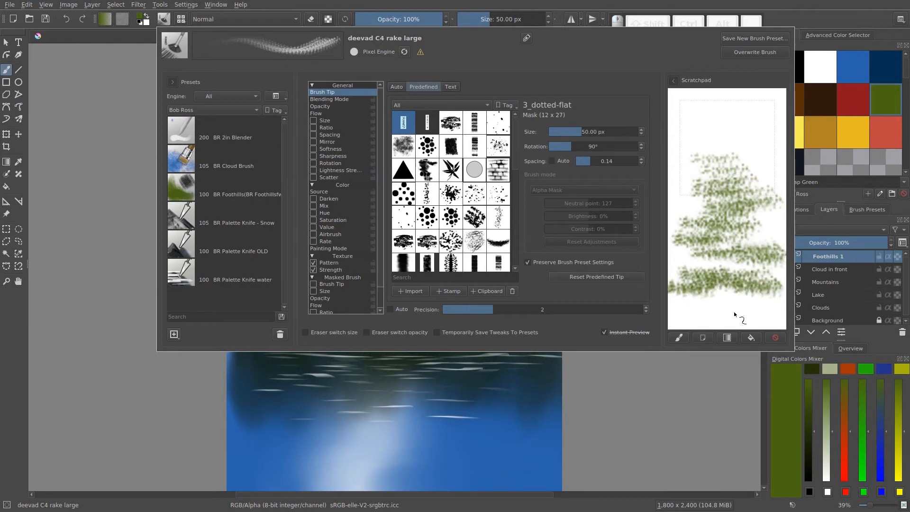
pyautogui.click(747, 335)
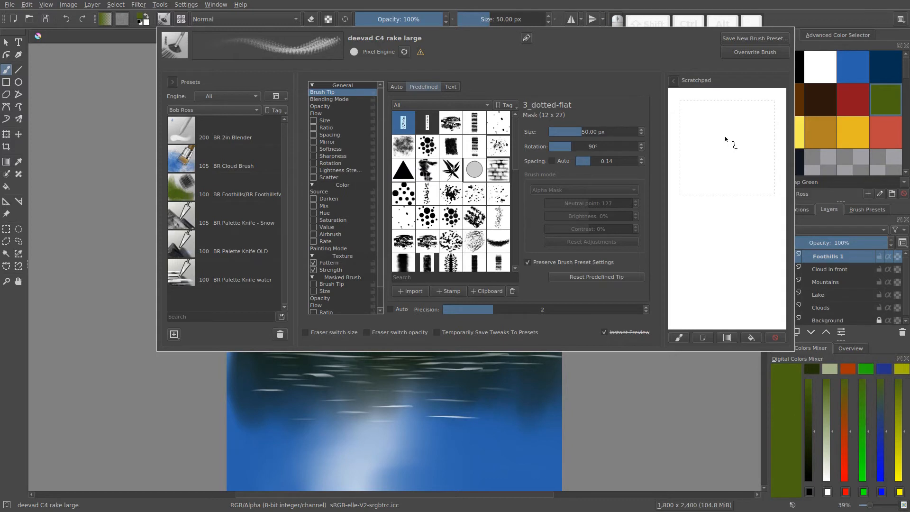
pyautogui.moveTo(725, 138)
pyautogui.mouseDown()
pyautogui.moveTo(744, 165)
pyautogui.moveTo(719, 163)
pyautogui.moveTo(721, 151)
pyautogui.moveTo(714, 181)
pyautogui.mouseUp()
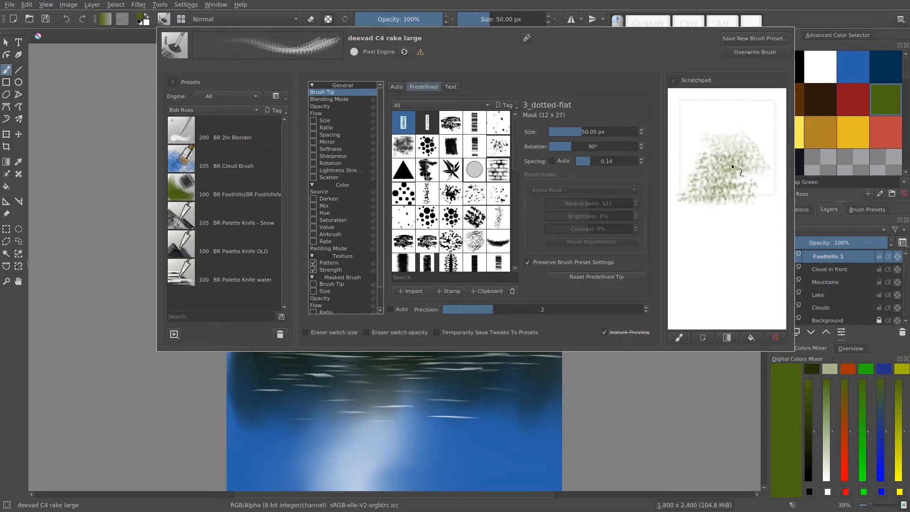
pyautogui.moveTo(728, 142)
pyautogui.mouseDown()
pyautogui.moveTo(749, 210)
pyautogui.moveTo(733, 223)
pyautogui.moveTo(712, 223)
pyautogui.mouseUp()
pyautogui.moveTo(764, 253)
pyautogui.mouseDown()
pyautogui.moveTo(704, 258)
pyautogui.moveTo(724, 271)
pyautogui.moveTo(729, 261)
pyautogui.moveTo(682, 284)
pyautogui.mouseUp()
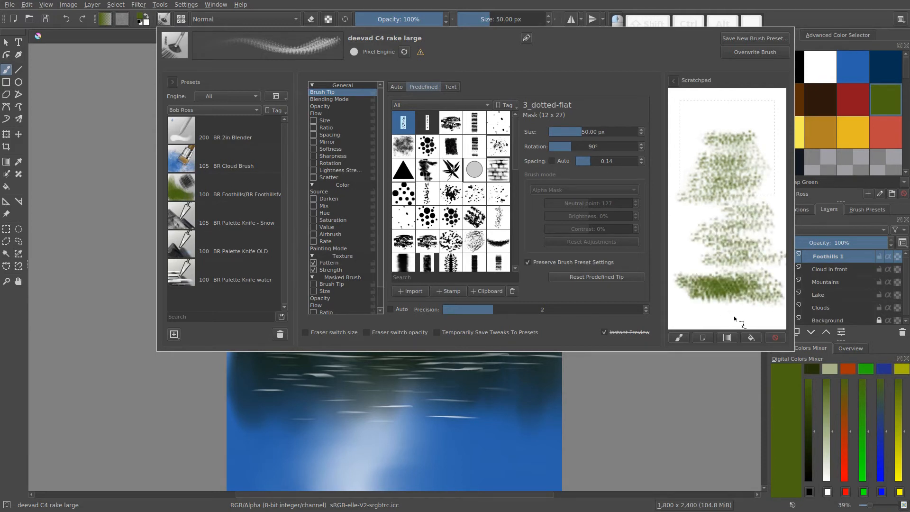
pyautogui.click(750, 336)
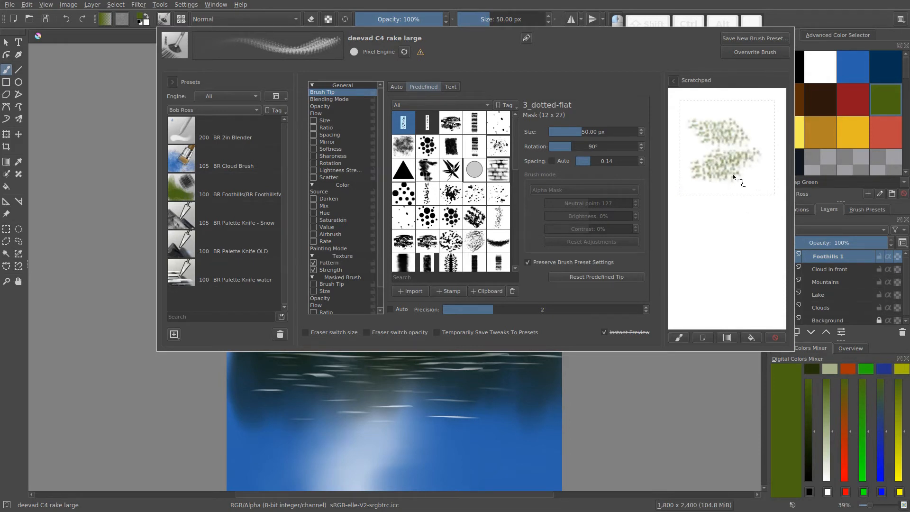
pyautogui.moveTo(732, 174); pyautogui.dragTo(729, 244)
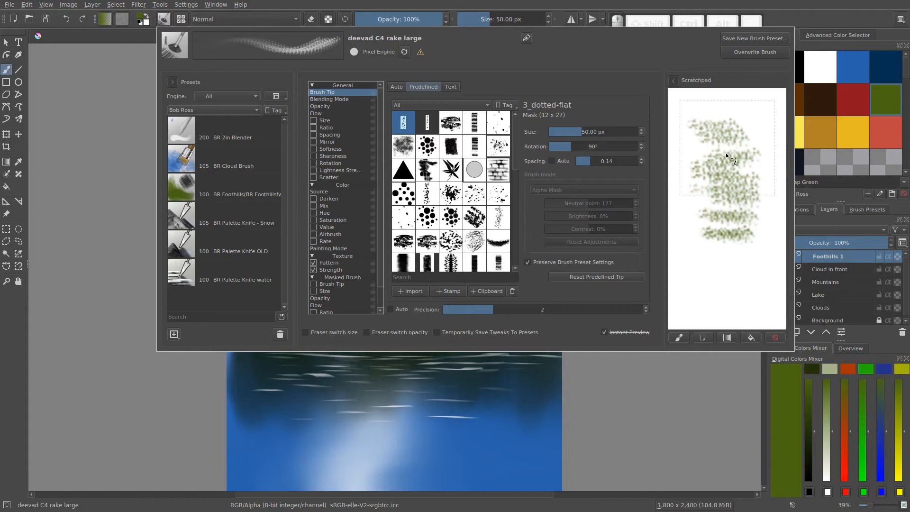
# Load the preset's image into the scratchpad, add green strokes and save a new preset named BR Tree Brush 1 with that thumbnail.
pyautogui.click(678, 337)
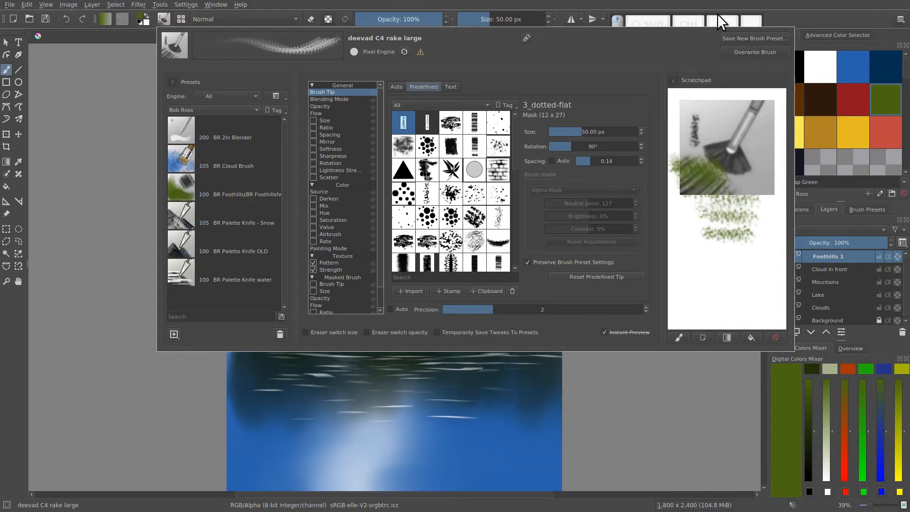
pyautogui.click(743, 37)
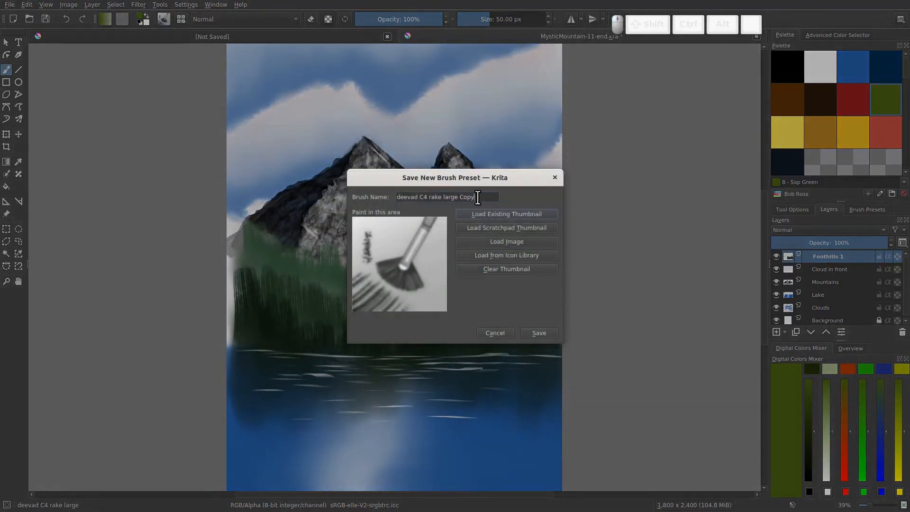
pyautogui.hotkey('shift', 'Home')
pyautogui.write('BR Tre')
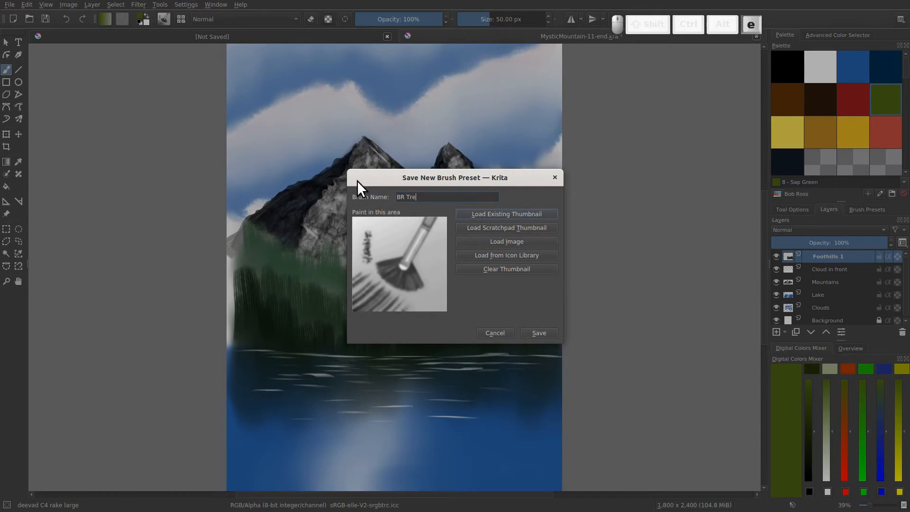
pyautogui.write('e Brush 1')
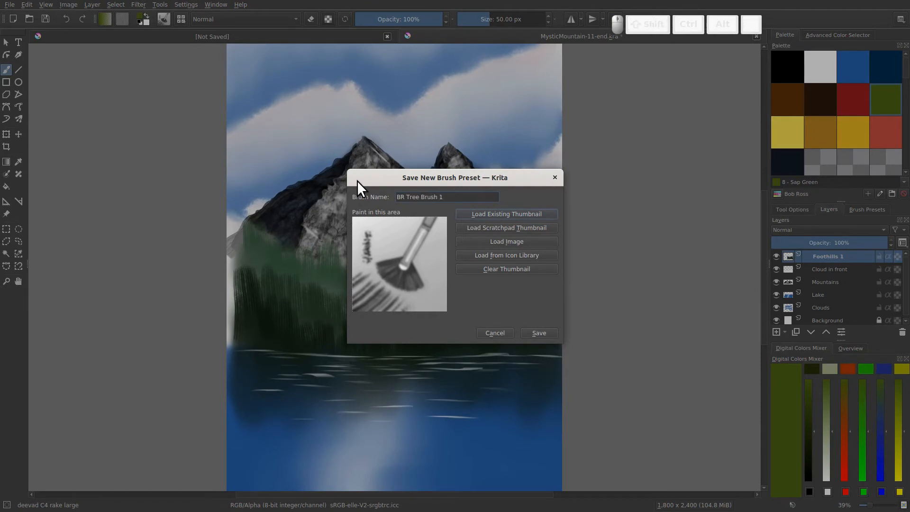
pyautogui.click(505, 227)
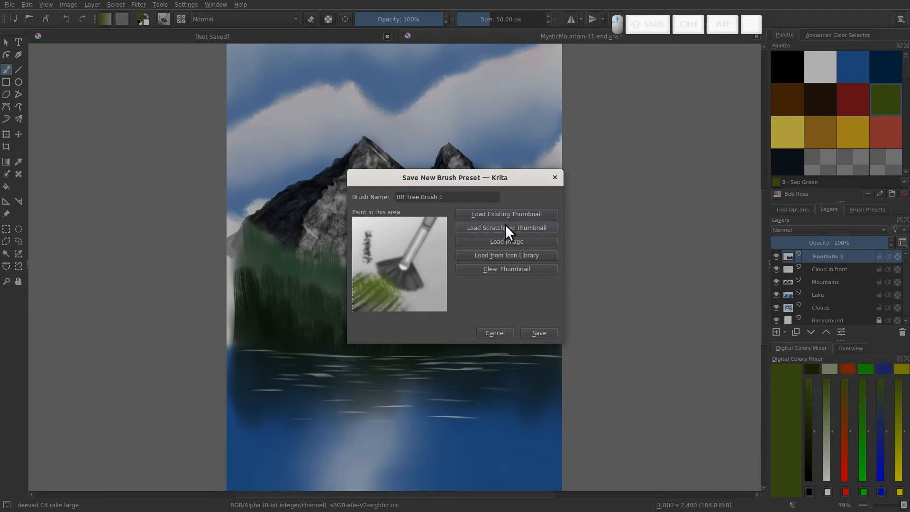
pyautogui.click(535, 333)
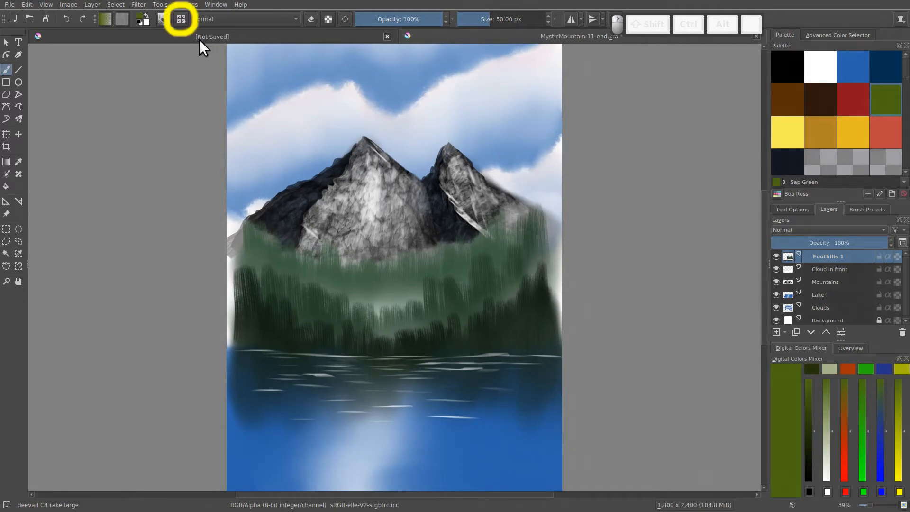
# Search the brush presets for Br_tr and select the BR Tree Brush 1 preset.
pyautogui.click(182, 20)
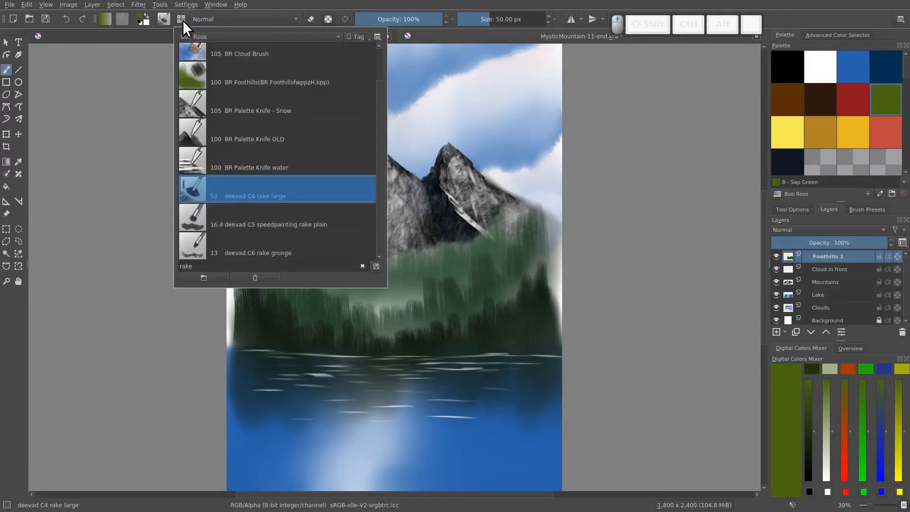
pyautogui.click(197, 265)
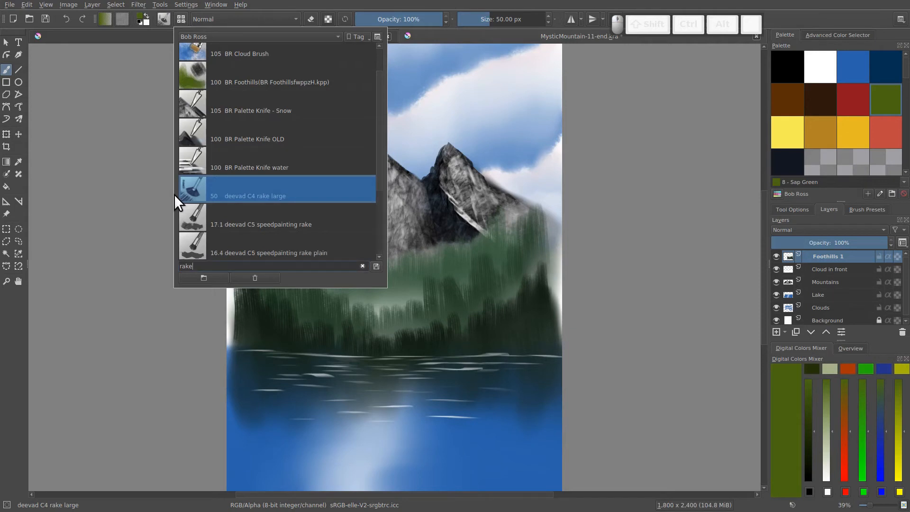
pyautogui.press('BackSpace')
pyautogui.press('BackSpace')
pyautogui.press('BackSpace')
pyautogui.press('BackSpace')
pyautogui.write('Br')
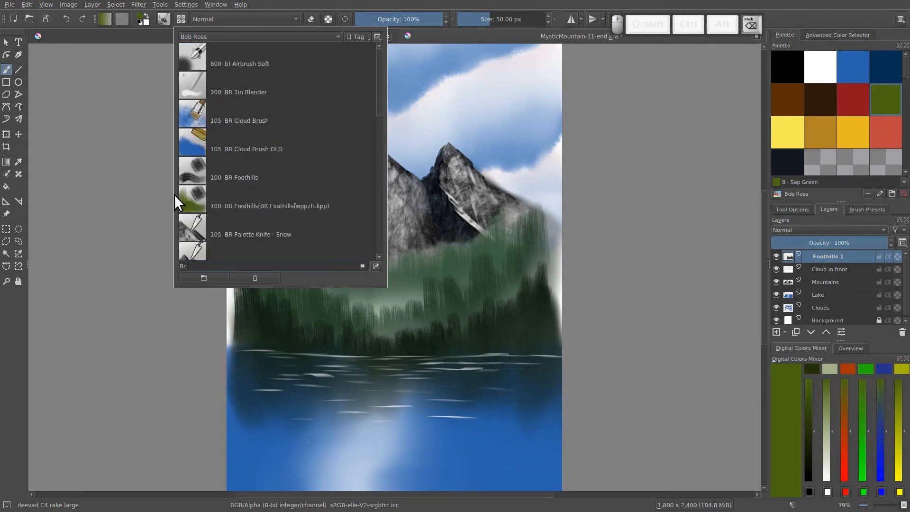
pyautogui.write('_tr')
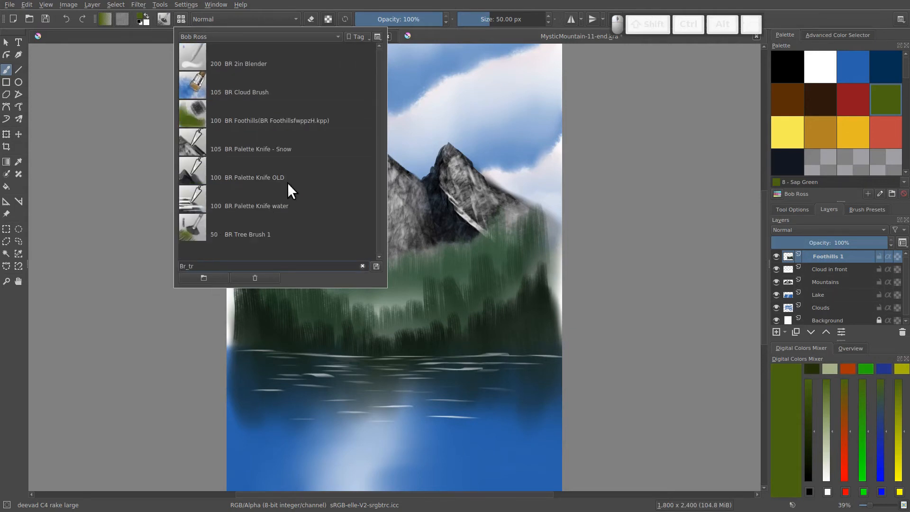
pyautogui.click(217, 234)
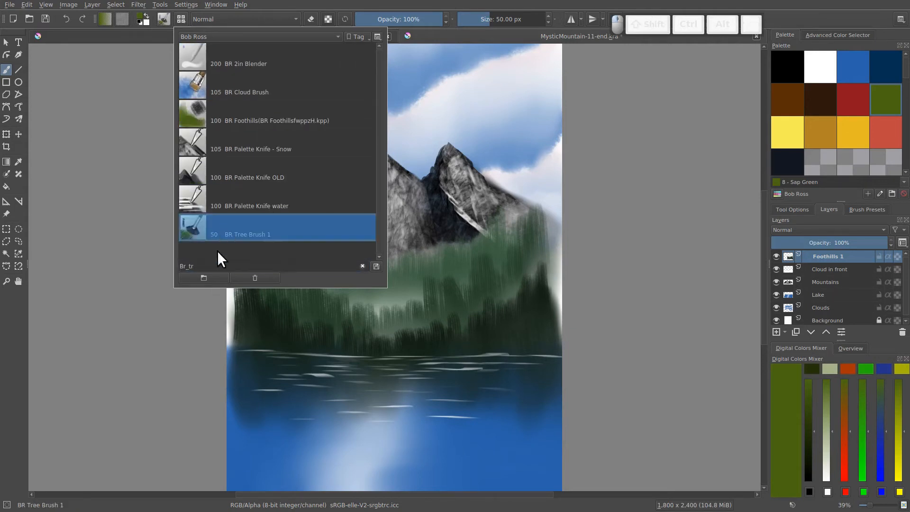
# Bring up the pop-up palette over the painting and pick BR Tree Brush 1 from its Bob Ross presets.
pyautogui.rightClick(299, 223)
pyautogui.moveTo(321, 239)
pyautogui.click(408, 241)
pyautogui.click(422, 250)
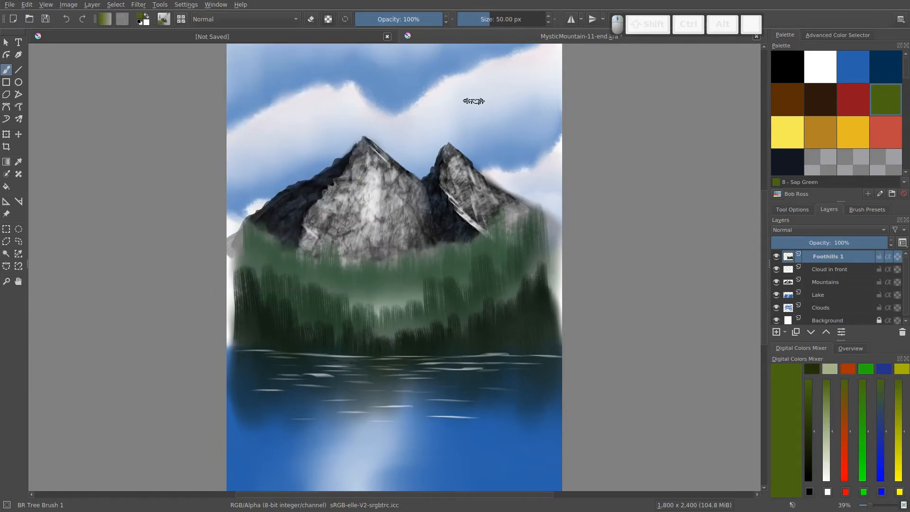
pyautogui.rightClick(463, 194)
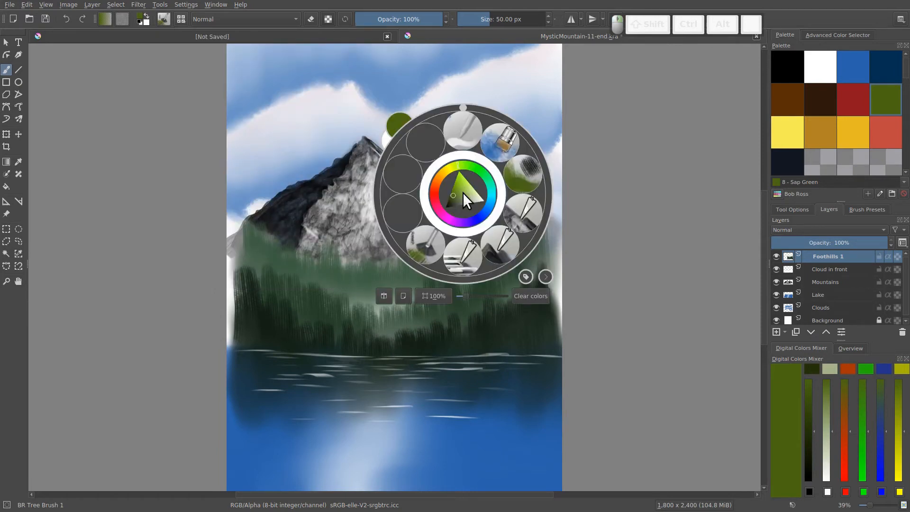
pyautogui.click(417, 236)
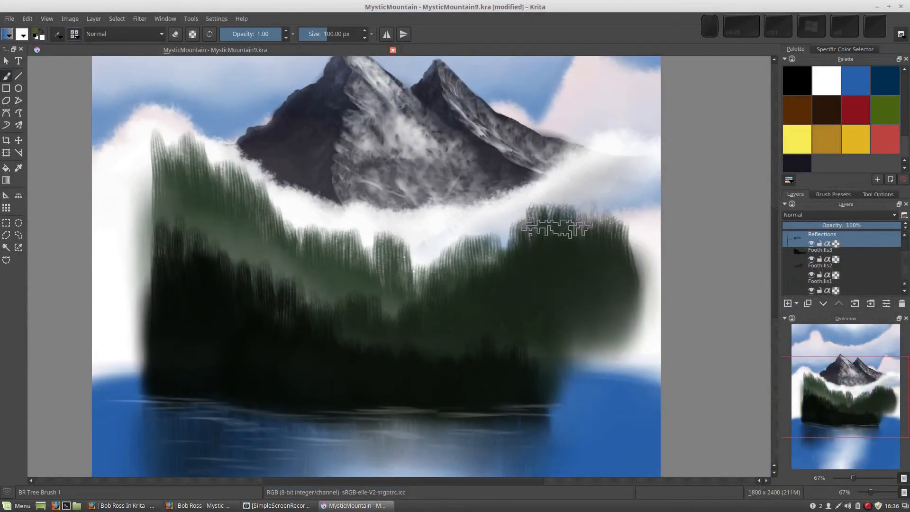
# Try bright green foliage dabs on the treetops of the right-hand foothill and undo all of them.
pyautogui.moveTo(567, 231)
pyautogui.mouseDown()
pyautogui.moveTo(521, 246)
pyautogui.moveTo(566, 241)
pyautogui.moveTo(602, 254)
pyautogui.moveTo(548, 263)
pyautogui.mouseUp()
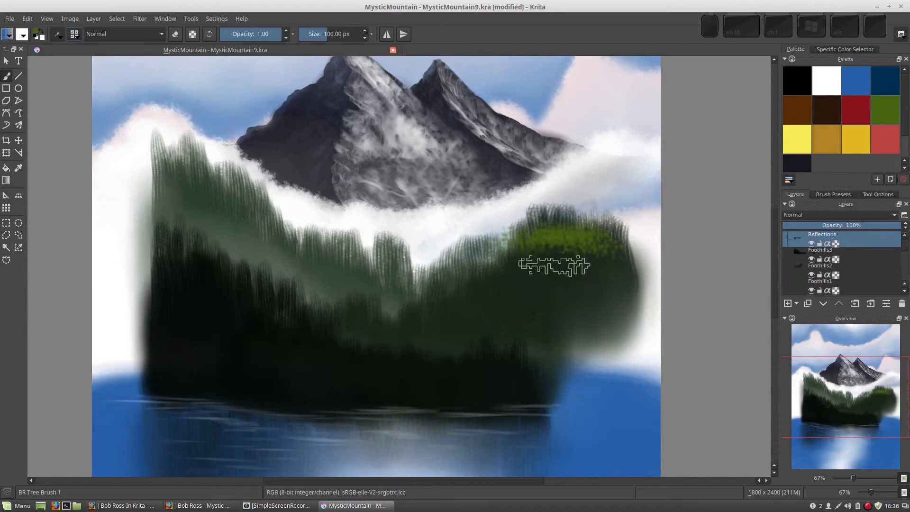
pyautogui.hotkey('ctrl', 'z')
pyautogui.hotkey('ctrl', 'z')
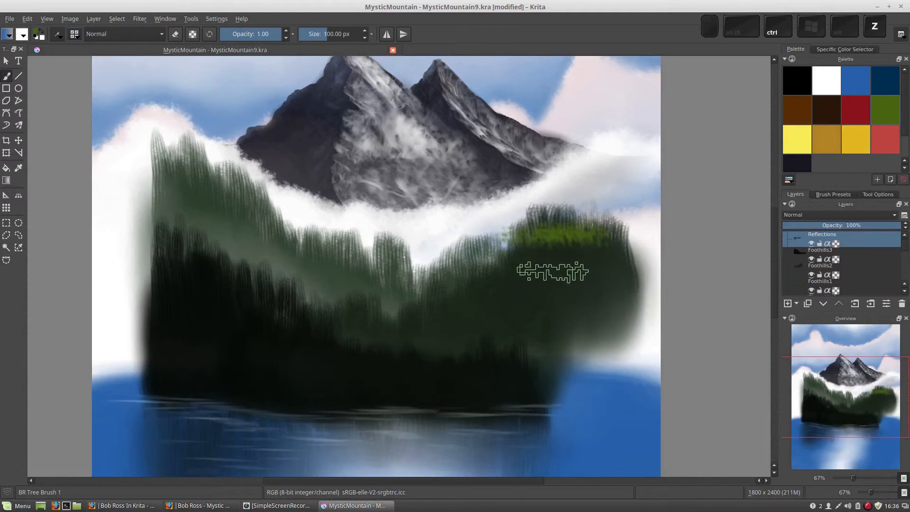
pyautogui.hotkey('ctrl', 'z')
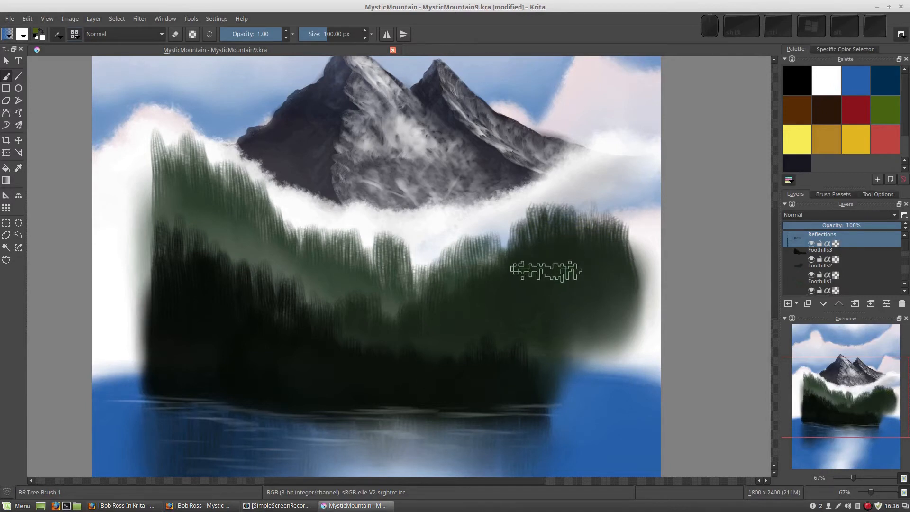
# Add a new paint layer above the Reflections layer.
pyautogui.click(787, 303)
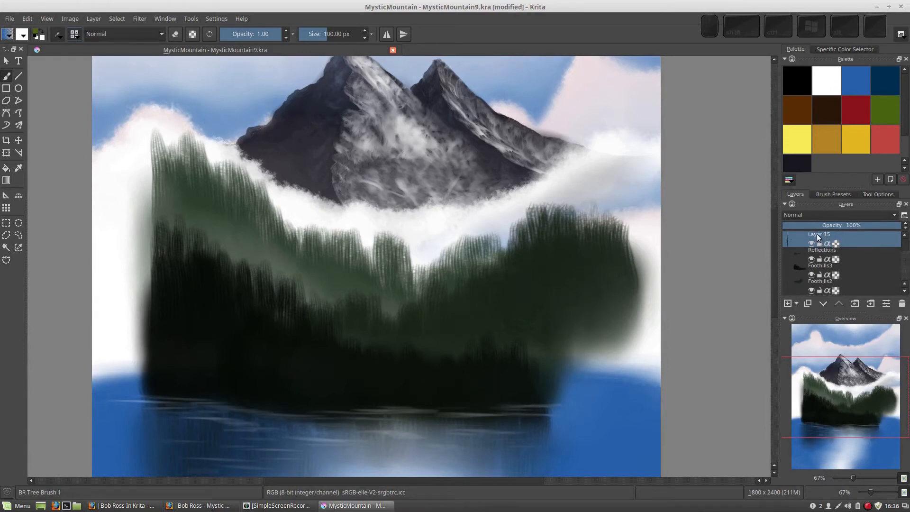
# Try adding an extra layer directly above Reflections and deleting it, undoing the deletion once before removing the layer again.
pyautogui.click(846, 254)
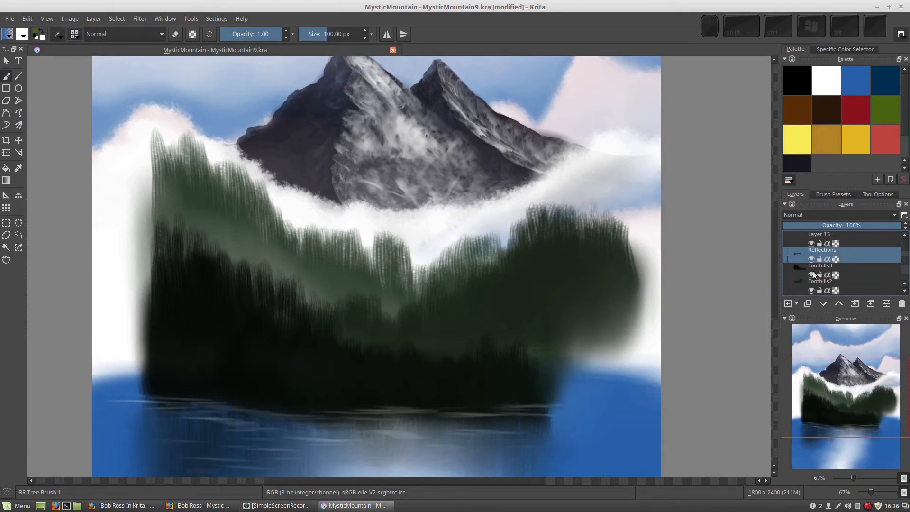
pyautogui.click(841, 290)
pyautogui.click(844, 271)
pyautogui.click(846, 257)
pyautogui.moveTo(904, 248)
pyautogui.mouseDown()
pyautogui.moveTo(903, 259)
pyautogui.moveTo(904, 247)
pyautogui.mouseUp()
pyautogui.click(786, 303)
pyautogui.click(900, 305)
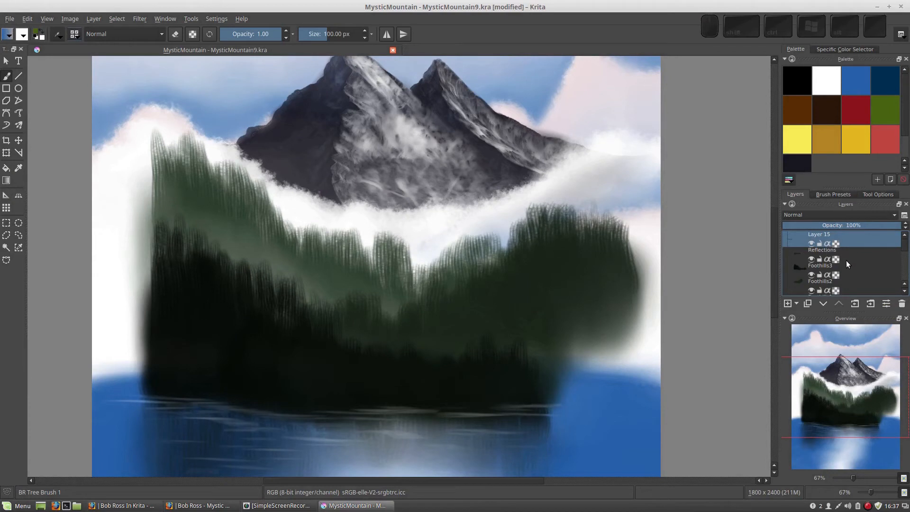
pyautogui.hotkey('ctrl', 'z')
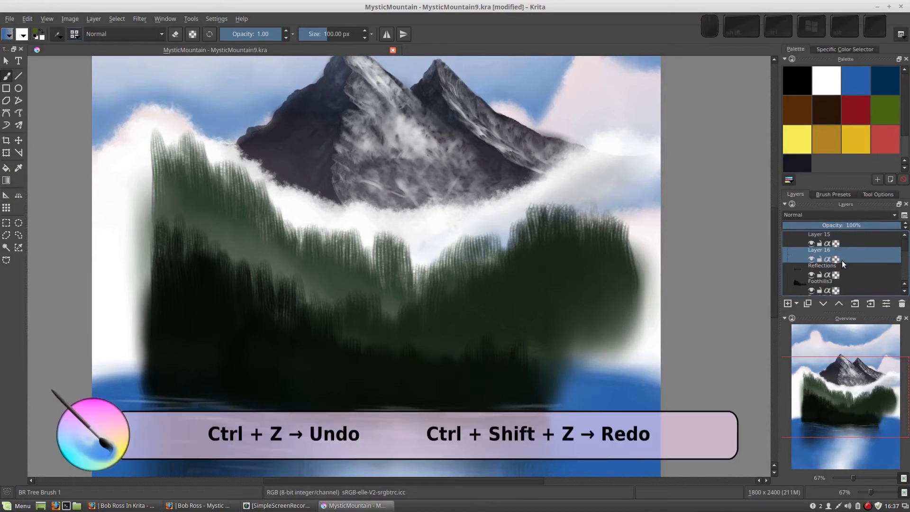
pyautogui.click(901, 304)
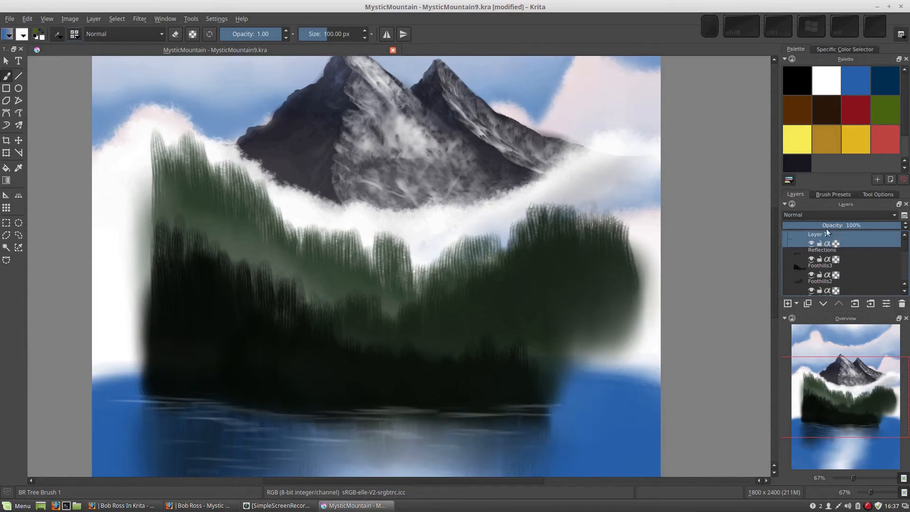
# Rename the new layer above Reflections as Evergreens.
pyautogui.doubleClick(823, 235)
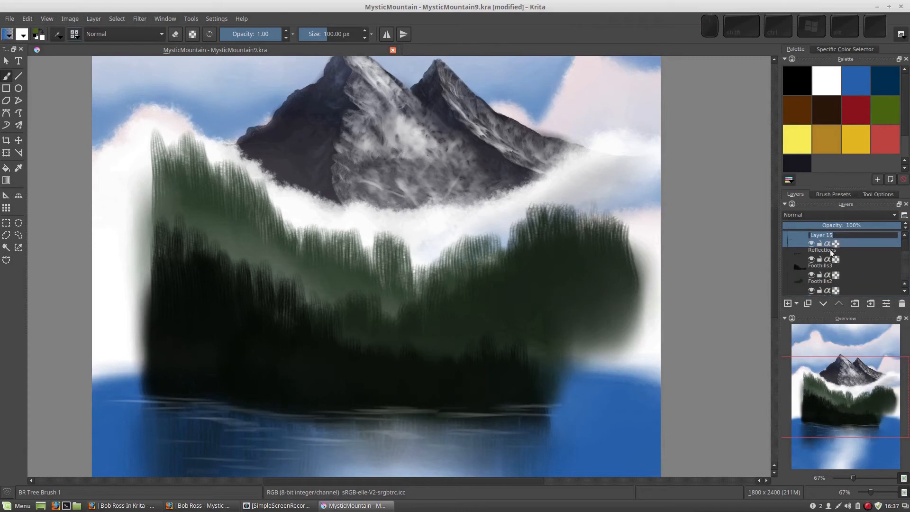
pyautogui.write('Evergreens')
pyautogui.press('Return')
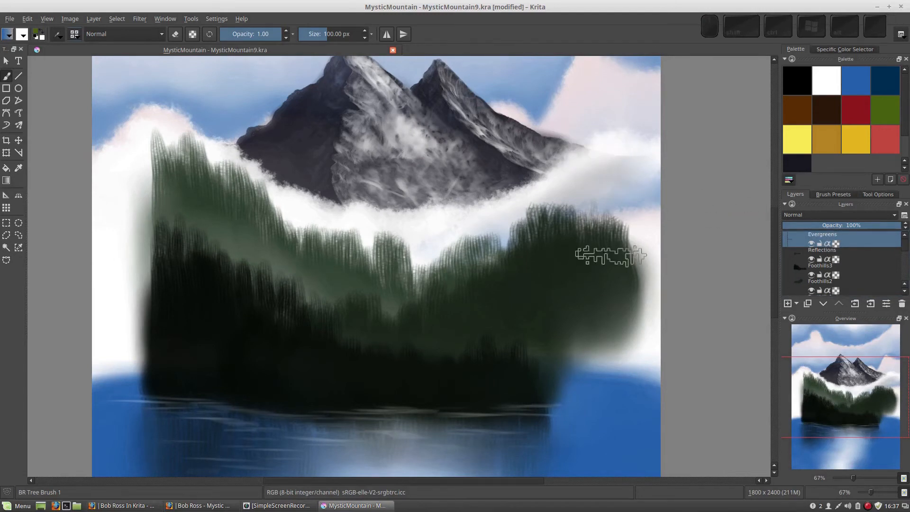
# Test green foliage dabs over the right-hand foothill on the Evergreens layer and undo every stroke.
pyautogui.moveTo(593, 248)
pyautogui.mouseDown()
pyautogui.moveTo(551, 270)
pyautogui.moveTo(589, 267)
pyautogui.mouseUp()
pyautogui.hotkey('ctrl', 'z')
pyautogui.hotkey('ctrl', 'z')
pyautogui.hotkey('ctrl', 'z')
pyautogui.hotkey('ctrl', 'z')
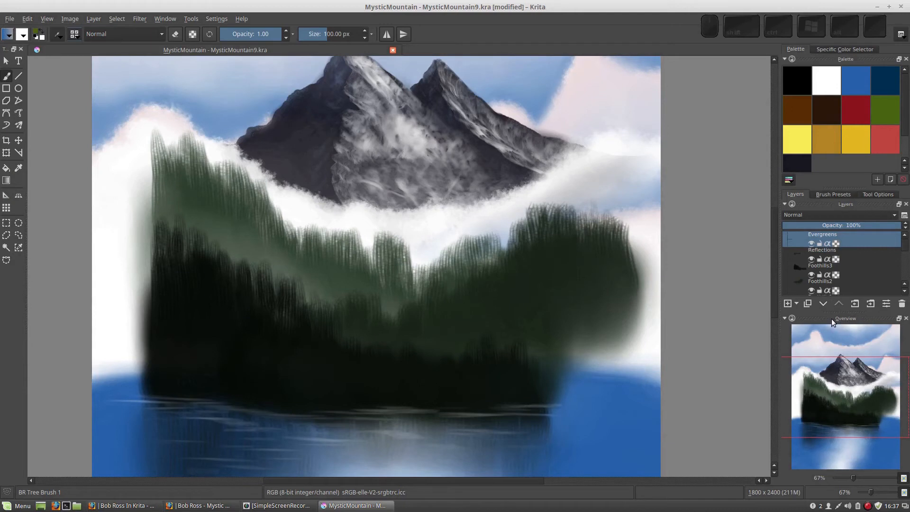
# Show the Digital Colors Mixer docker in the workspace.
pyautogui.click(216, 19)
pyautogui.moveTo(226, 72)
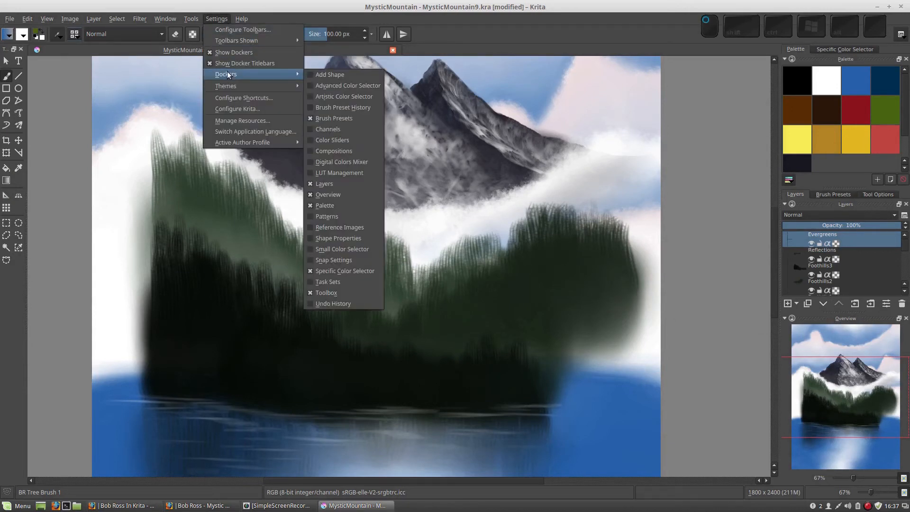
pyautogui.click(328, 161)
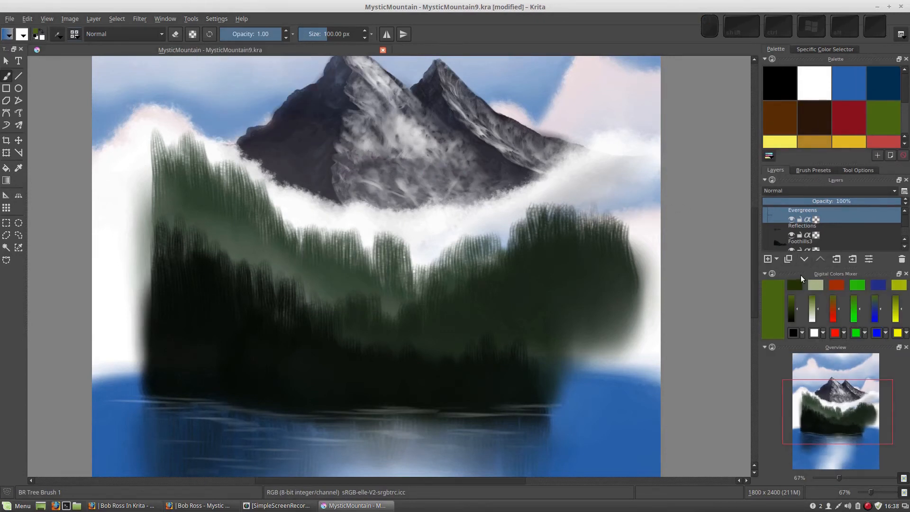
# Dock the Digital Colors Mixer as a tab alongside Overview and enlarge the Palette docker to show all its swatches.
pyautogui.moveTo(800, 274); pyautogui.dragTo(830, 374)
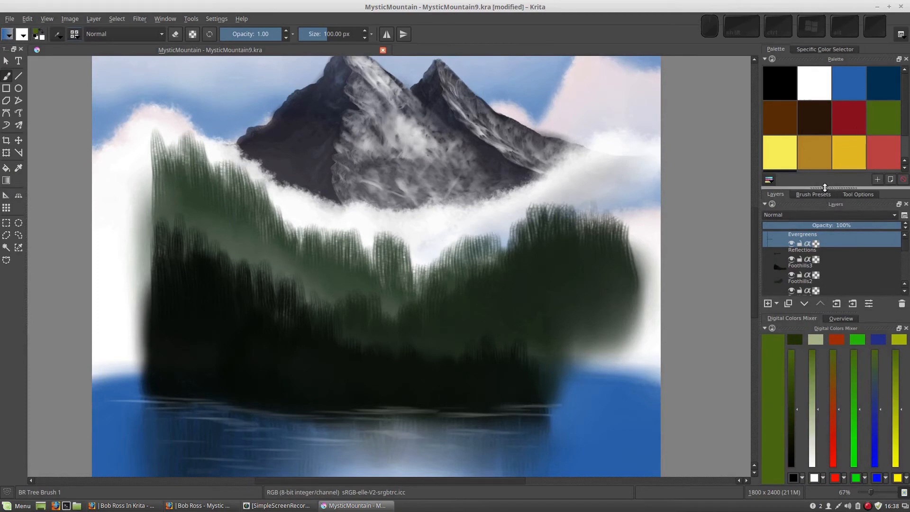
pyautogui.moveTo(823, 187); pyautogui.dragTo(823, 213)
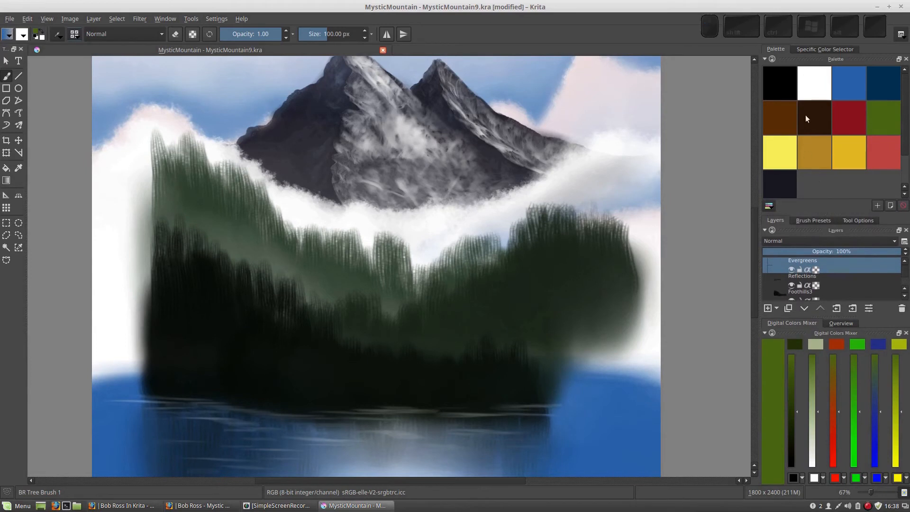
# Pick the near-black palette swatch as the paint color and set the mixer's first mixing color to the Bob Ross palette's green.
pyautogui.click(778, 180)
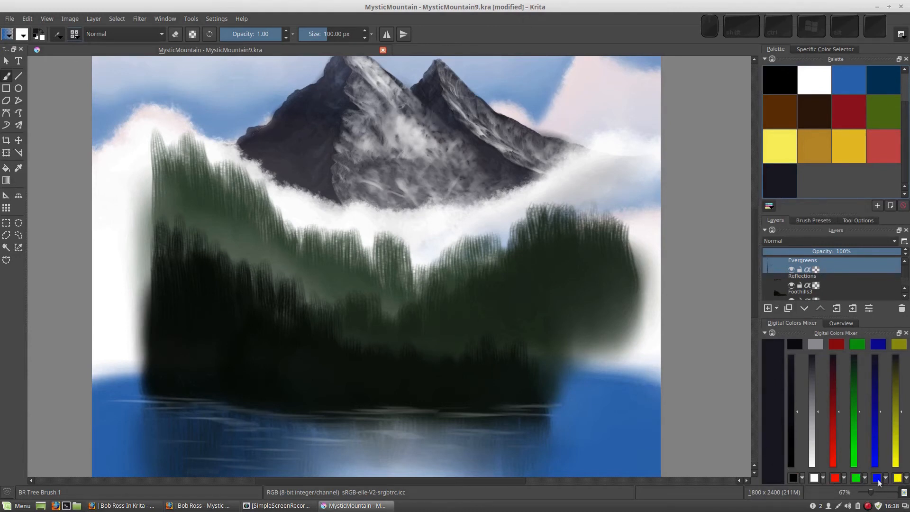
pyautogui.click(801, 478)
pyautogui.click(838, 411)
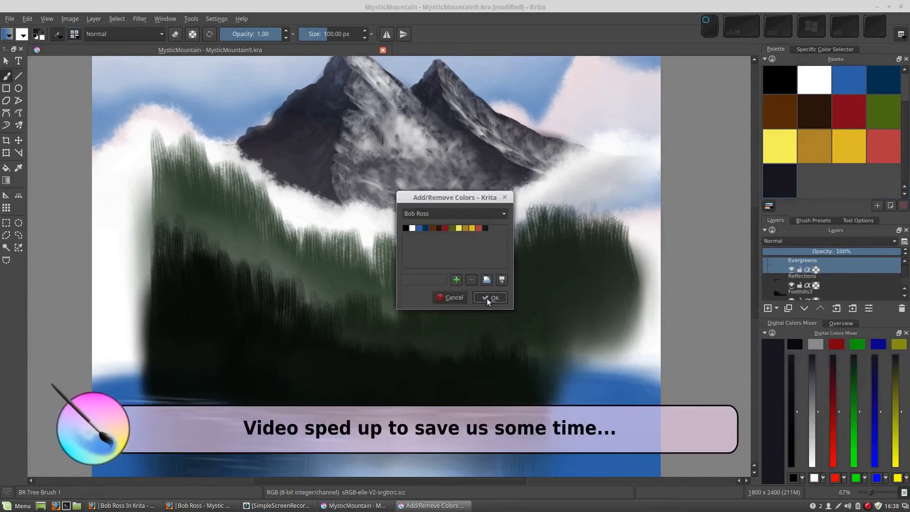
pyautogui.click(488, 301)
pyautogui.click(801, 478)
pyautogui.click(822, 479)
pyautogui.click(839, 411)
pyautogui.click(802, 478)
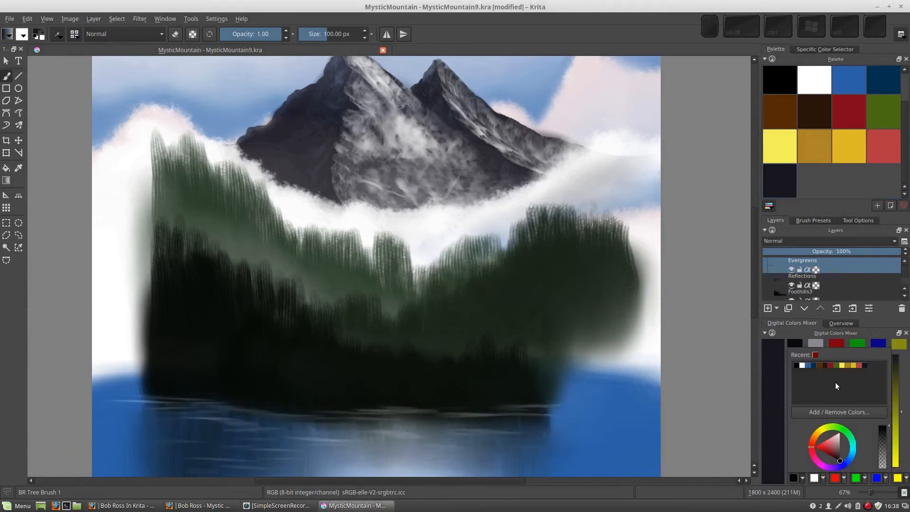
pyautogui.click(836, 364)
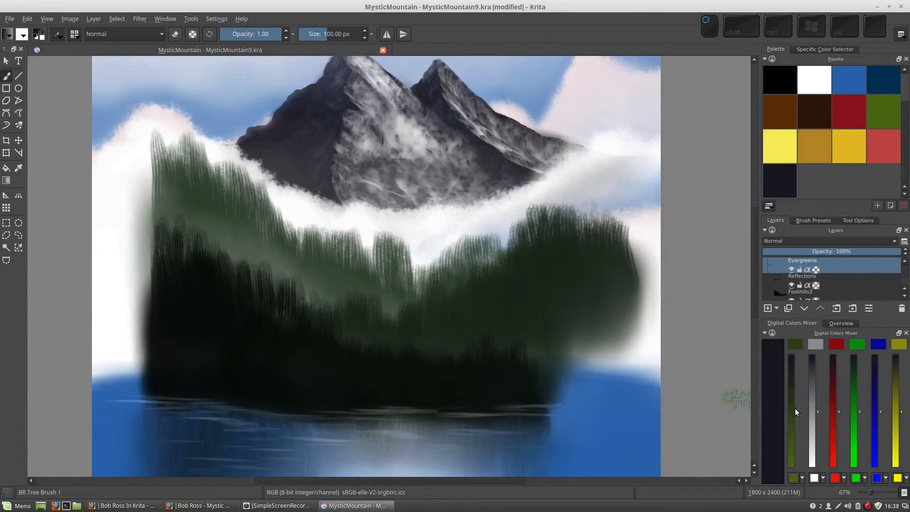
# Mix a small amount of the green into the near-black base and take the blended dark green as the paint color.
pyautogui.moveTo(794, 410); pyautogui.dragTo(794, 375)
pyautogui.moveTo(795, 356); pyautogui.dragTo(797, 377)
pyautogui.click(794, 345)
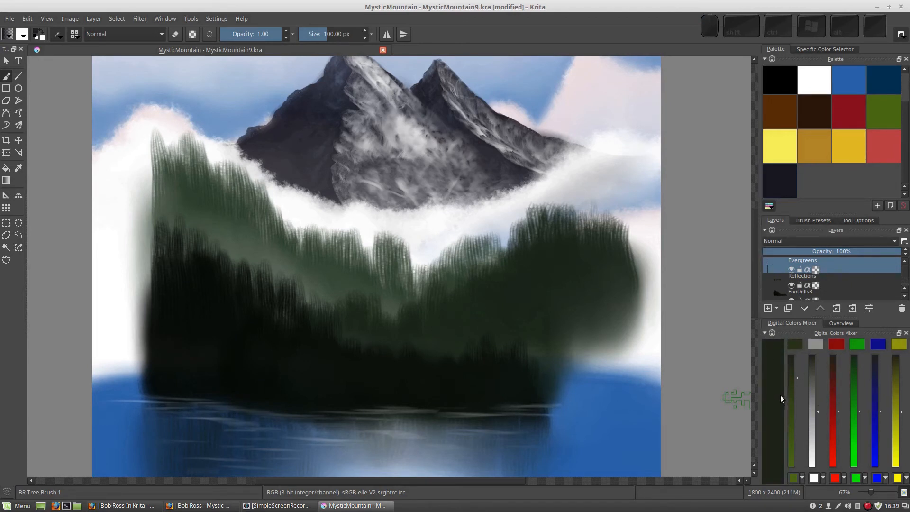
# Paint a tall dark evergreen over the right-hand foothill in canvas-only mode, enlarging the brush as the branches widen.
pyautogui.press('Tab')
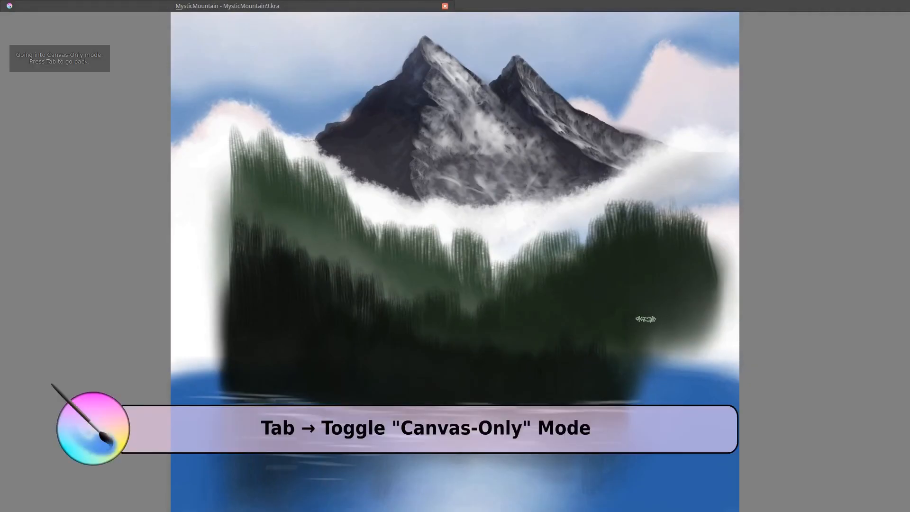
pyautogui.moveTo(644, 220); pyautogui.dragTo(578, 206)
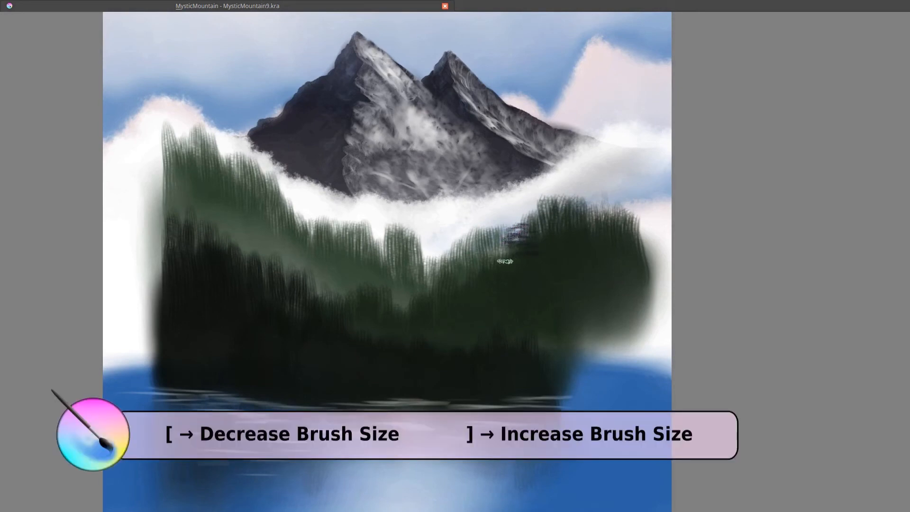
pyautogui.press(']')
pyautogui.press(']')
pyautogui.press(']')
pyautogui.press(']')
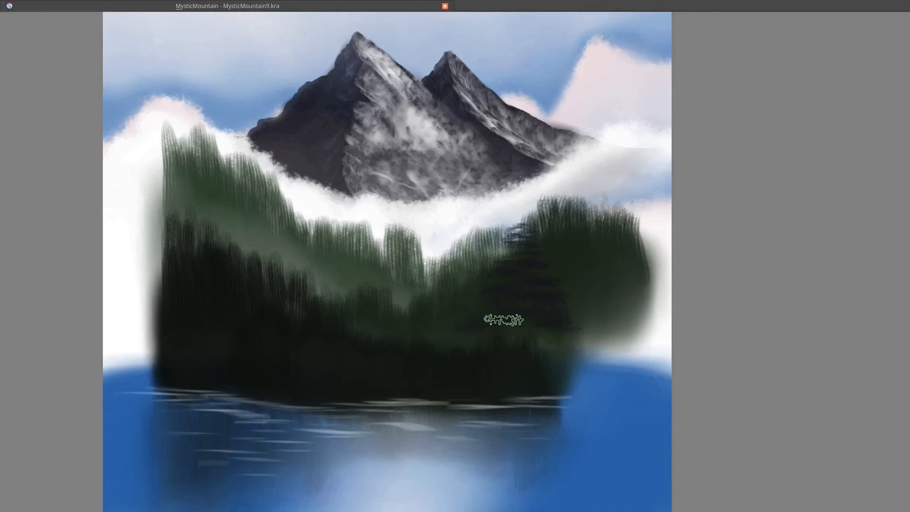
pyautogui.moveTo(559, 335); pyautogui.dragTo(564, 345)
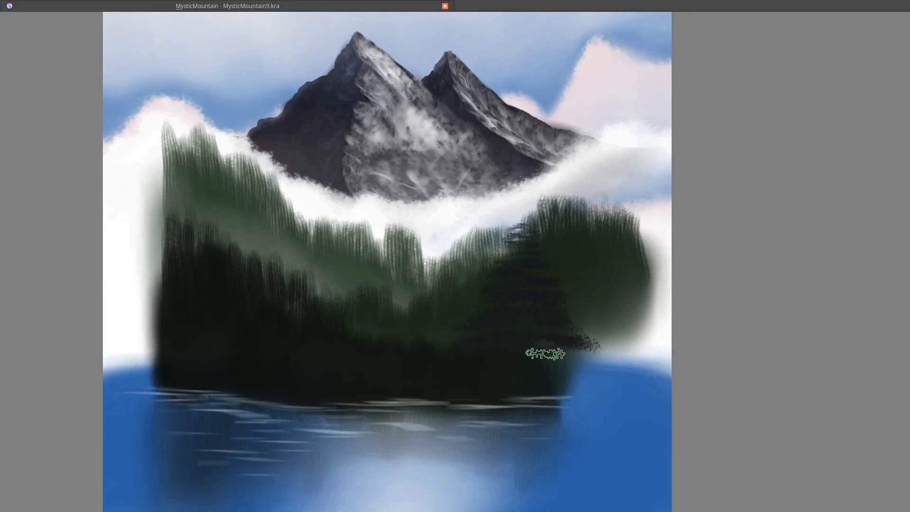
pyautogui.moveTo(544, 353); pyautogui.dragTo(569, 361)
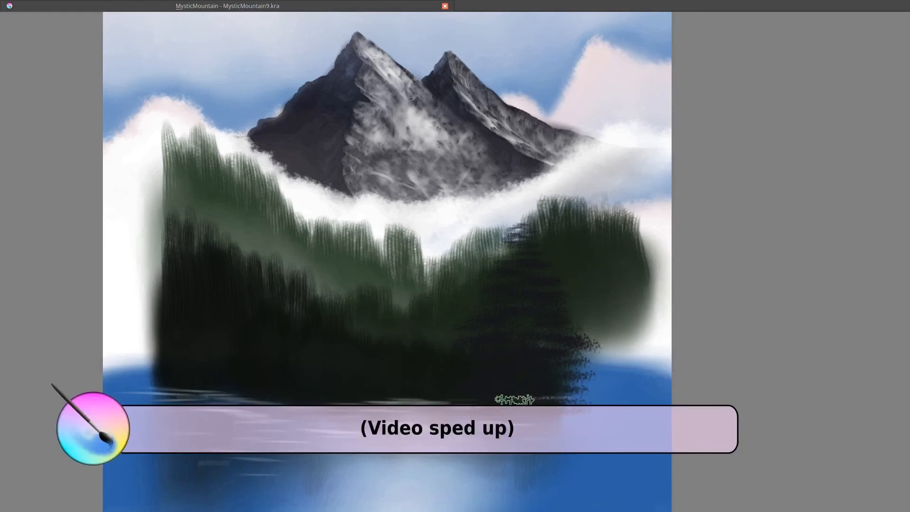
# Fill out the tall evergreen's base with broad lower branches spreading over the water.
pyautogui.press('-')
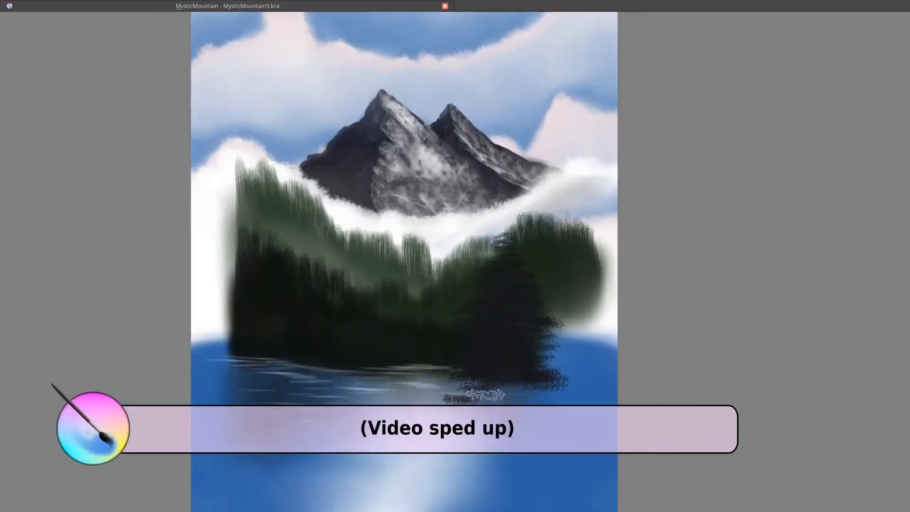
pyautogui.press('-')
pyautogui.moveTo(503, 351); pyautogui.dragTo(526, 350)
pyautogui.press('+')
pyautogui.press('+')
pyautogui.moveTo(490, 398)
pyautogui.mouseDown()
pyautogui.moveTo(486, 303)
pyautogui.moveTo(592, 311)
pyautogui.mouseUp()
pyautogui.moveTo(457, 321); pyautogui.dragTo(481, 321)
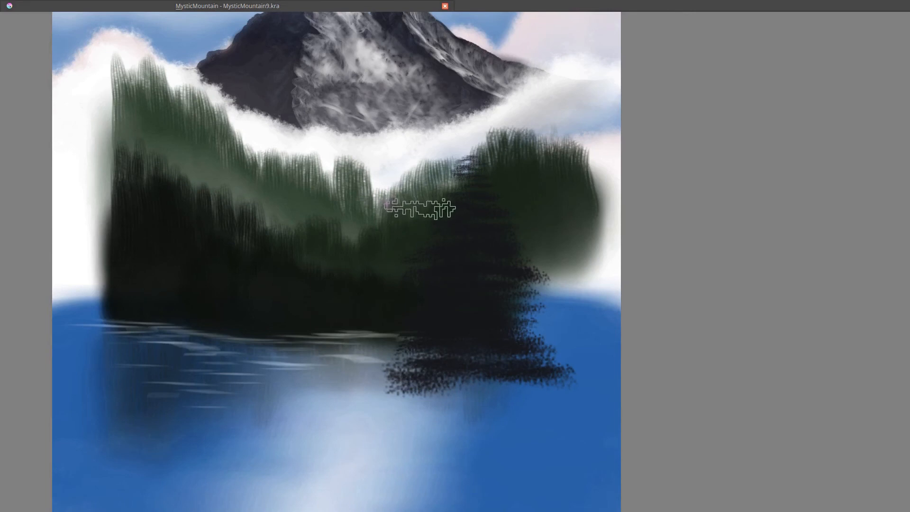
# Paint a shorter evergreen to the left of the tall one, starting with a small brush and enlarging it toward the base.
pyautogui.moveTo(417, 204); pyautogui.dragTo(360, 204)
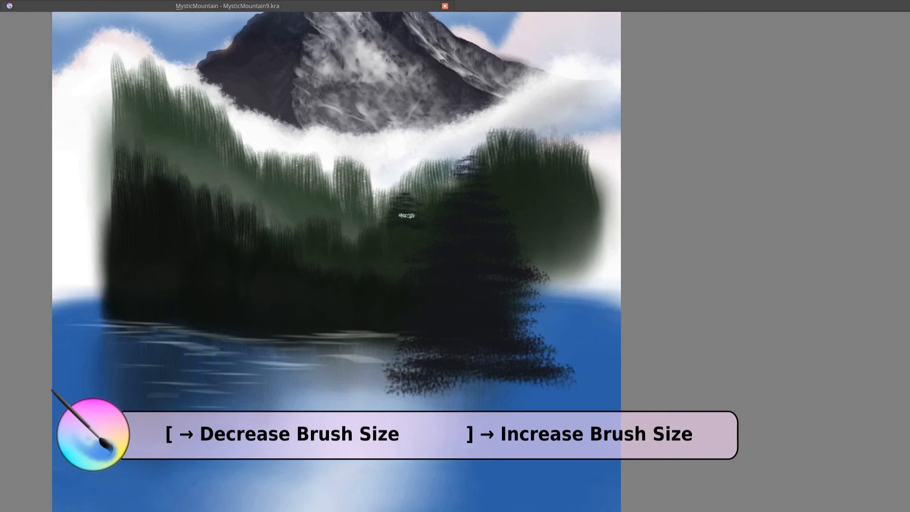
pyautogui.moveTo(407, 215)
pyautogui.mouseDown()
pyautogui.moveTo(377, 234)
pyautogui.moveTo(381, 245)
pyautogui.moveTo(400, 217)
pyautogui.moveTo(402, 263)
pyautogui.moveTo(372, 285)
pyautogui.moveTo(405, 313)
pyautogui.moveTo(372, 302)
pyautogui.moveTo(348, 358)
pyautogui.moveTo(370, 336)
pyautogui.mouseUp()
pyautogui.press(']')
pyautogui.press(']')
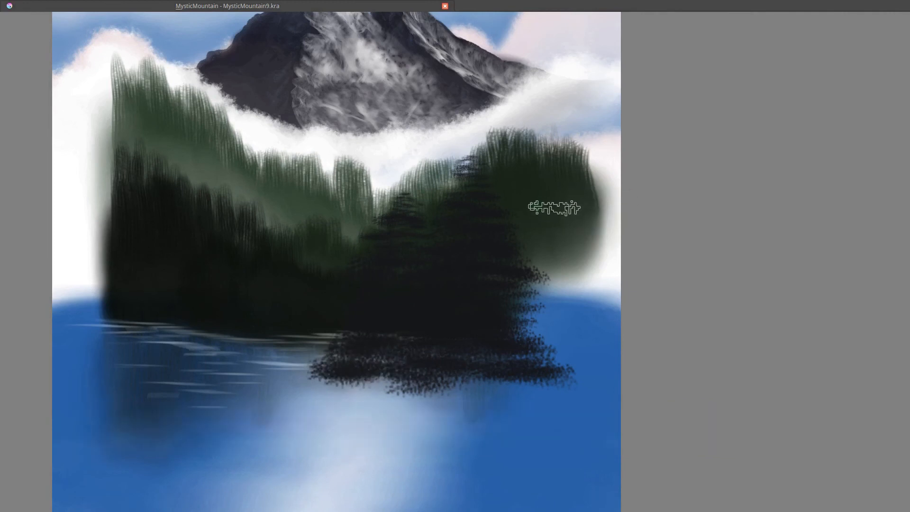
# Paint a third evergreen to the right of the tall one with widening branches, and extend the tall tree's top into a narrow tip.
pyautogui.press('[')
pyautogui.press('[')
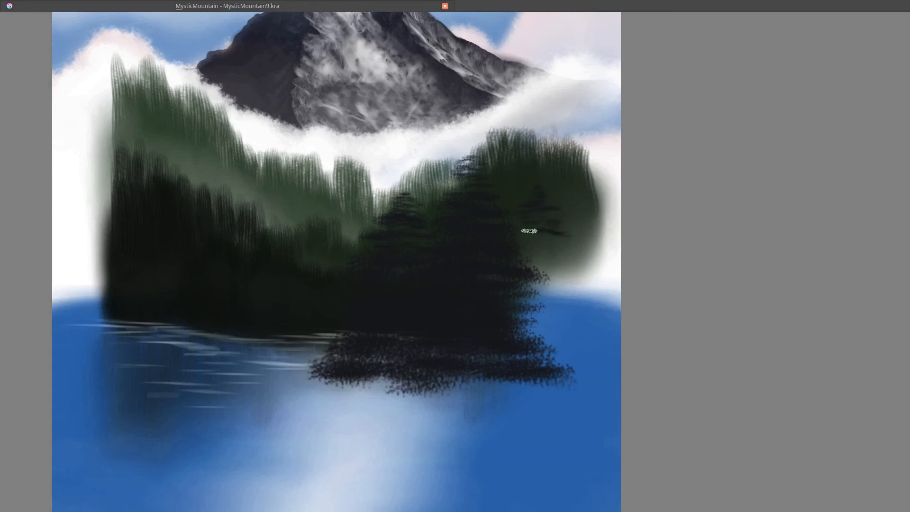
pyautogui.moveTo(548, 241)
pyautogui.mouseDown()
pyautogui.moveTo(511, 253)
pyautogui.moveTo(549, 252)
pyautogui.moveTo(590, 261)
pyautogui.mouseUp()
pyautogui.moveTo(534, 256)
pyautogui.mouseDown()
pyautogui.moveTo(532, 266)
pyautogui.moveTo(575, 277)
pyautogui.moveTo(545, 274)
pyautogui.moveTo(580, 282)
pyautogui.moveTo(559, 265)
pyautogui.moveTo(572, 279)
pyautogui.moveTo(562, 284)
pyautogui.moveTo(548, 273)
pyautogui.moveTo(562, 270)
pyautogui.moveTo(575, 285)
pyautogui.moveTo(526, 296)
pyautogui.moveTo(583, 302)
pyautogui.moveTo(525, 303)
pyautogui.moveTo(573, 306)
pyautogui.moveTo(566, 308)
pyautogui.mouseUp()
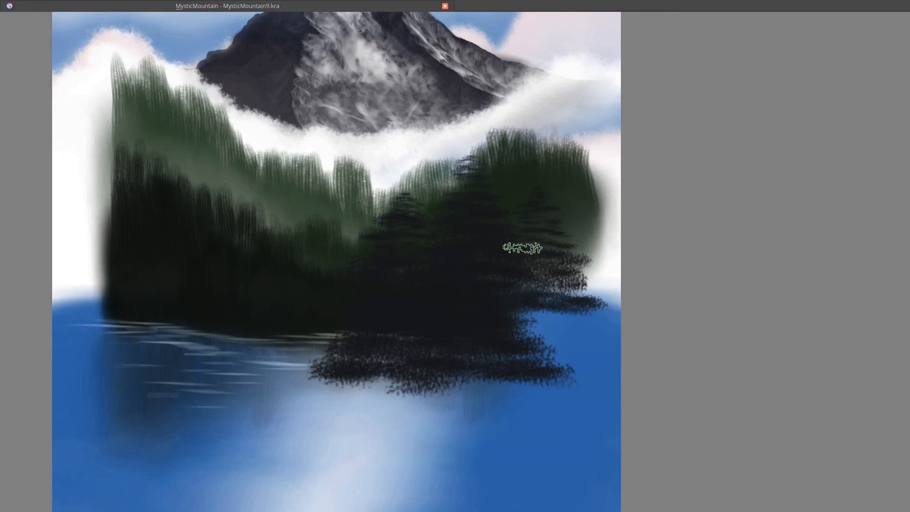
pyautogui.rightClick(522, 248)
pyautogui.click(491, 298)
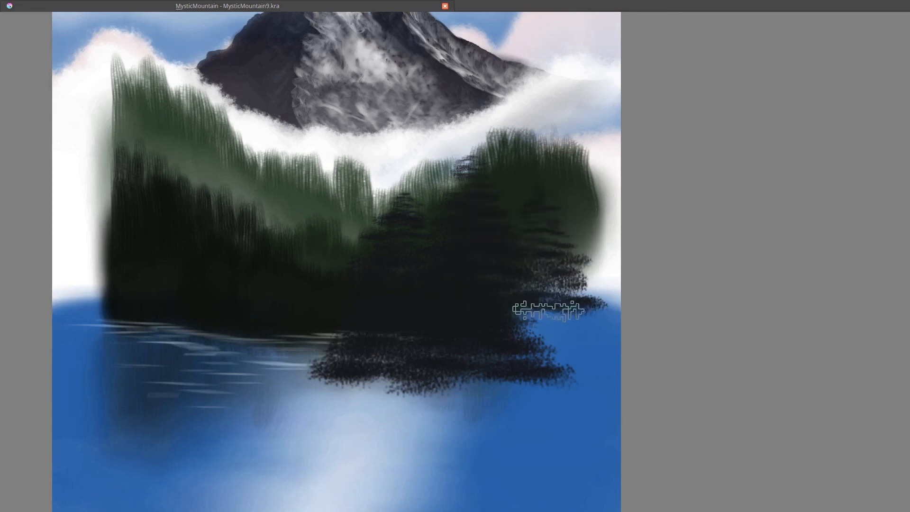
pyautogui.moveTo(567, 317)
pyautogui.mouseDown()
pyautogui.moveTo(522, 316)
pyautogui.moveTo(556, 333)
pyautogui.moveTo(595, 332)
pyautogui.moveTo(561, 288)
pyautogui.moveTo(534, 208)
pyautogui.moveTo(598, 381)
pyautogui.moveTo(589, 319)
pyautogui.mouseUp()
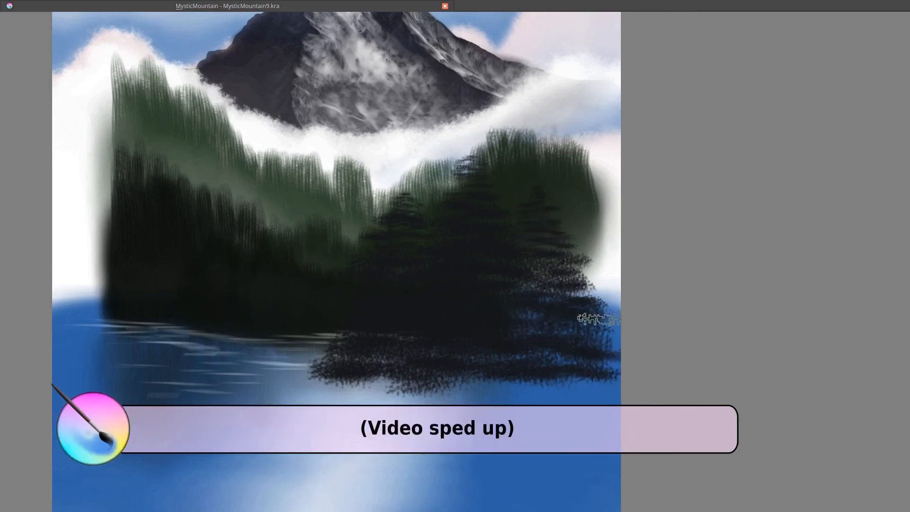
pyautogui.moveTo(469, 177); pyautogui.dragTo(471, 143)
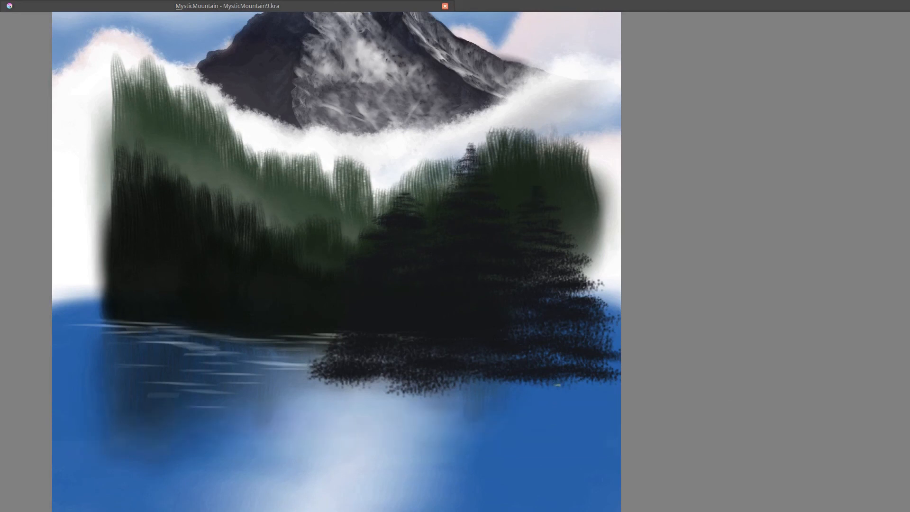
# Switch to the BR Palette Knife - Snow brush preset and leave canvas-only mode.
pyautogui.rightClick(470, 261)
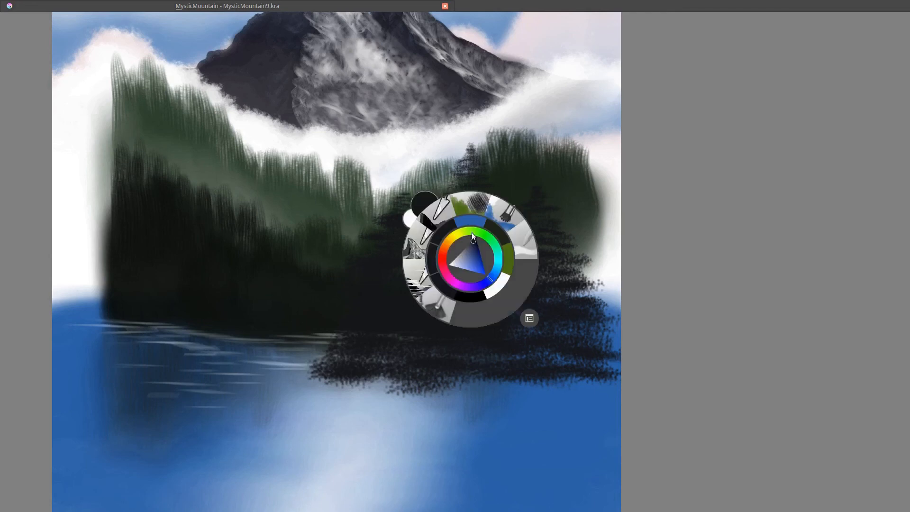
pyautogui.click(418, 248)
pyautogui.press('Tab')
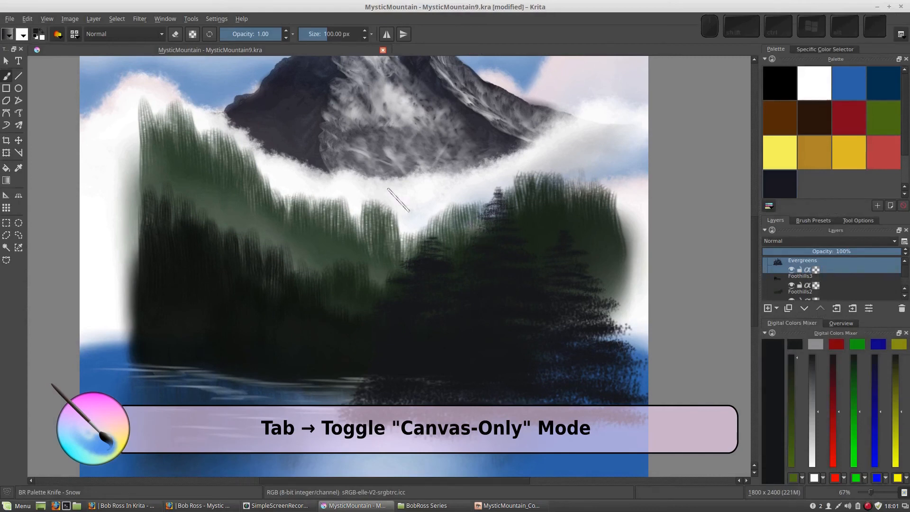
# Try the palette knife with diagonal strokes on the brush editor's scratchpad and set its brush tip angle to 90°.
pyautogui.click(58, 35)
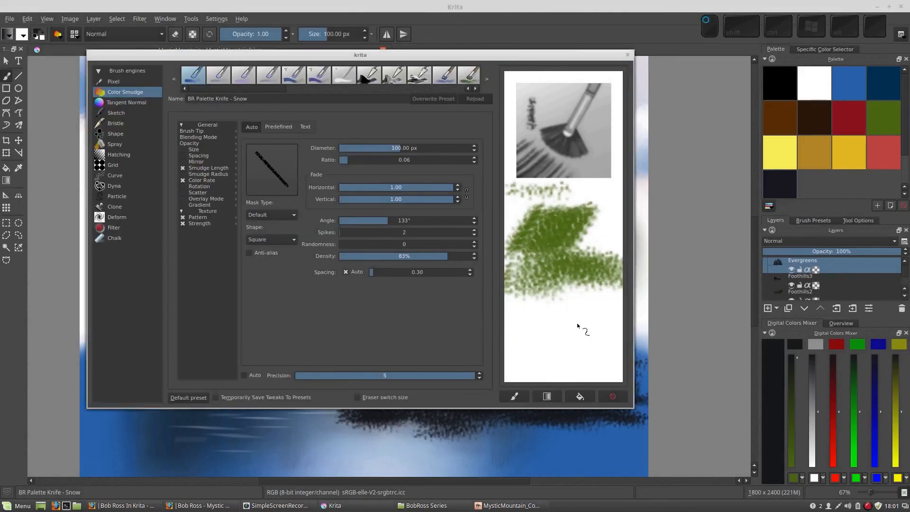
pyautogui.moveTo(566, 315); pyautogui.dragTo(588, 341)
pyautogui.moveTo(543, 313); pyautogui.dragTo(566, 338)
pyautogui.moveTo(569, 296)
pyautogui.mouseDown()
pyautogui.moveTo(588, 314)
pyautogui.moveTo(564, 299)
pyautogui.mouseUp()
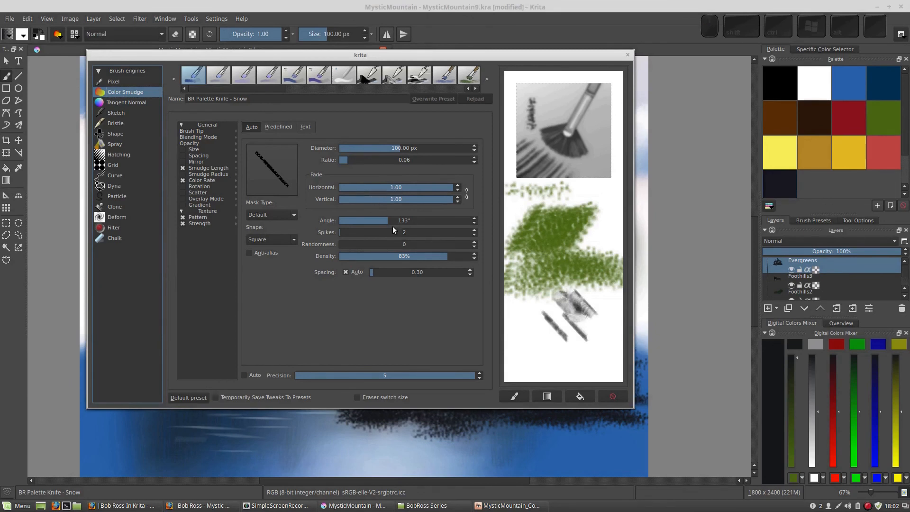
pyautogui.moveTo(386, 220)
pyautogui.mouseDown()
pyautogui.moveTo(334, 221)
pyautogui.moveTo(373, 219)
pyautogui.mouseUp()
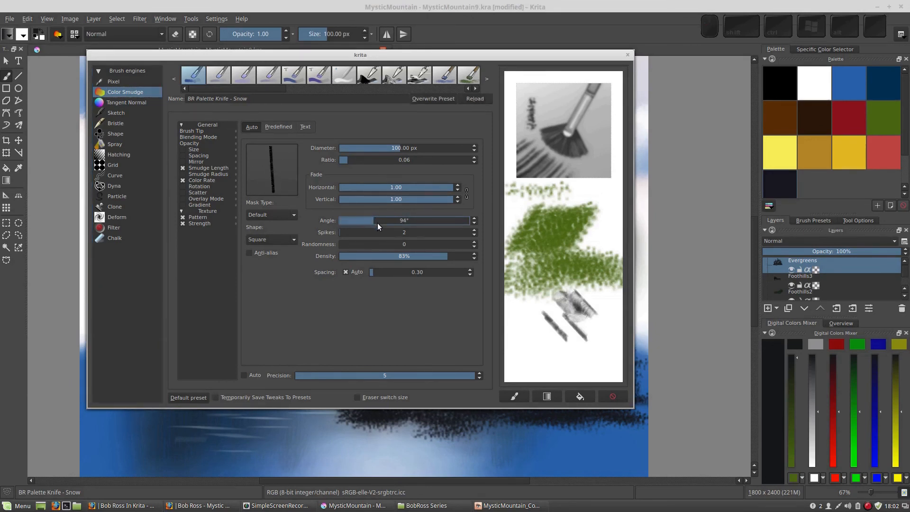
pyautogui.write('90')
pyautogui.press('Return')
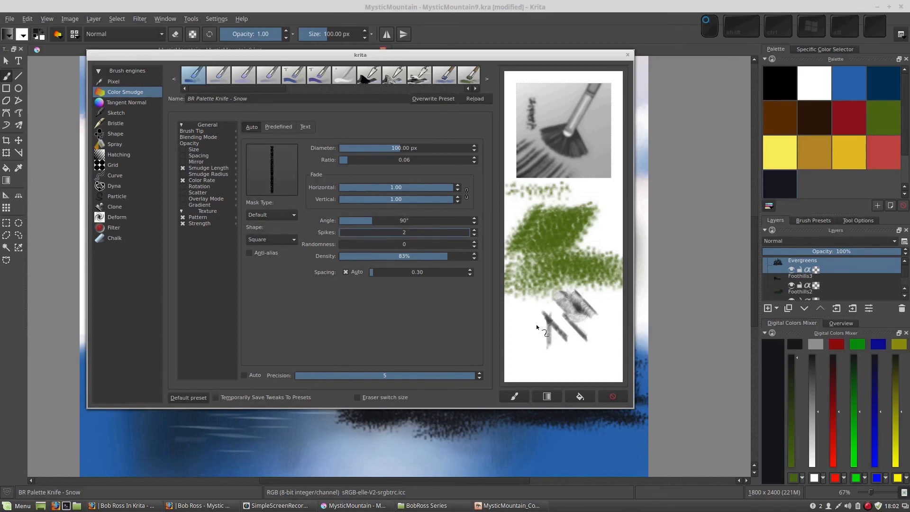
# Test the rotated knife tip with vertical strokes on the scratchpad, and clear the scratchpad before closing the brush editor.
pyautogui.moveTo(535, 319); pyautogui.dragTo(537, 368)
pyautogui.moveTo(596, 339); pyautogui.dragTo(595, 366)
pyautogui.moveTo(601, 310); pyautogui.dragTo(602, 345)
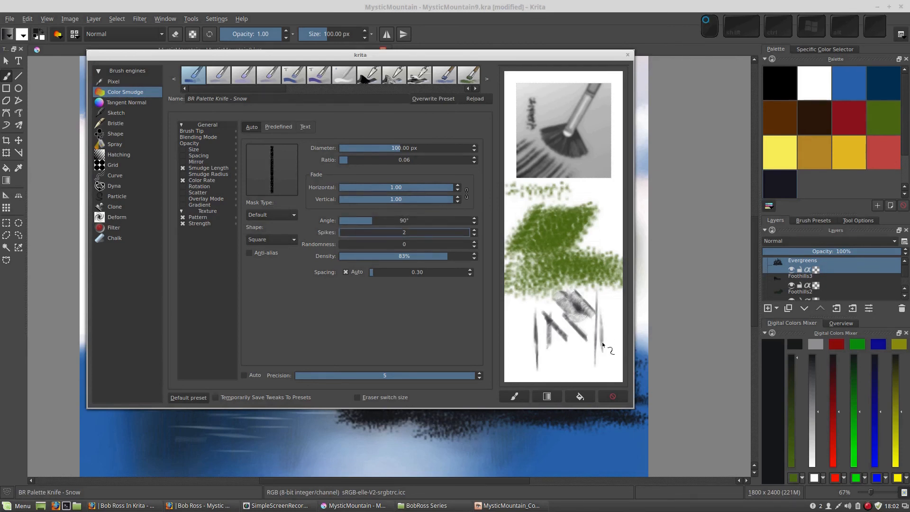
pyautogui.click(612, 396)
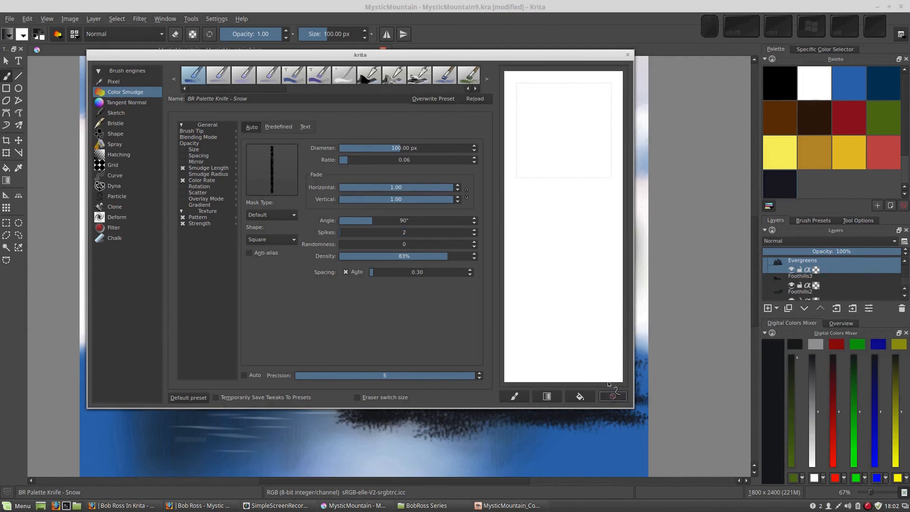
pyautogui.click(628, 56)
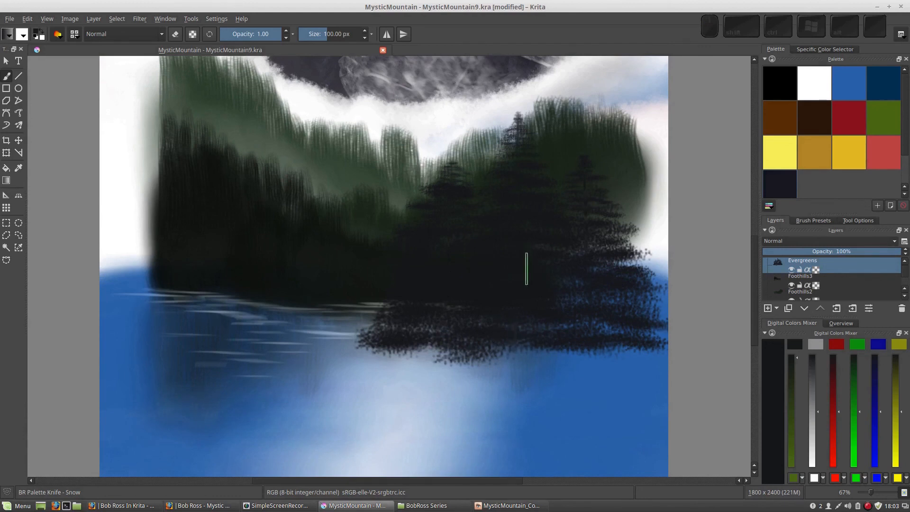
pyautogui.moveTo(522, 278); pyautogui.dragTo(504, 324)
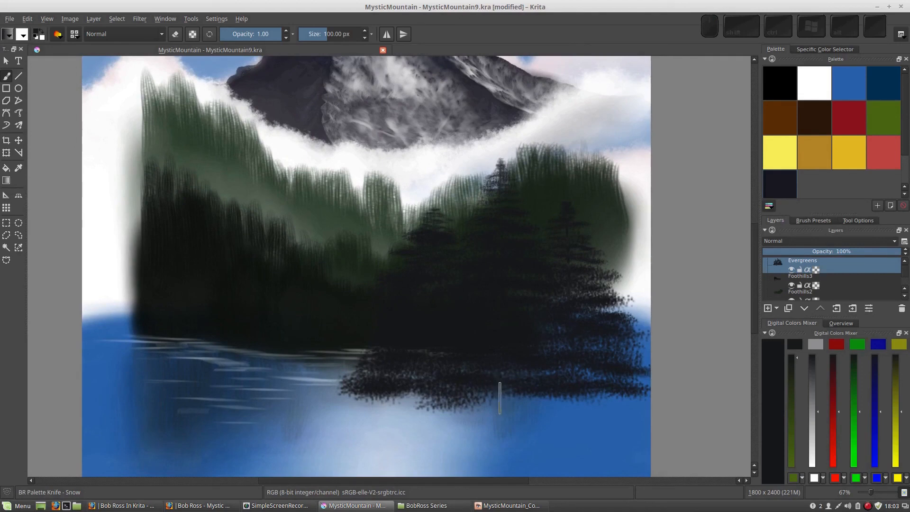
pyautogui.moveTo(442, 265); pyautogui.dragTo(481, 260)
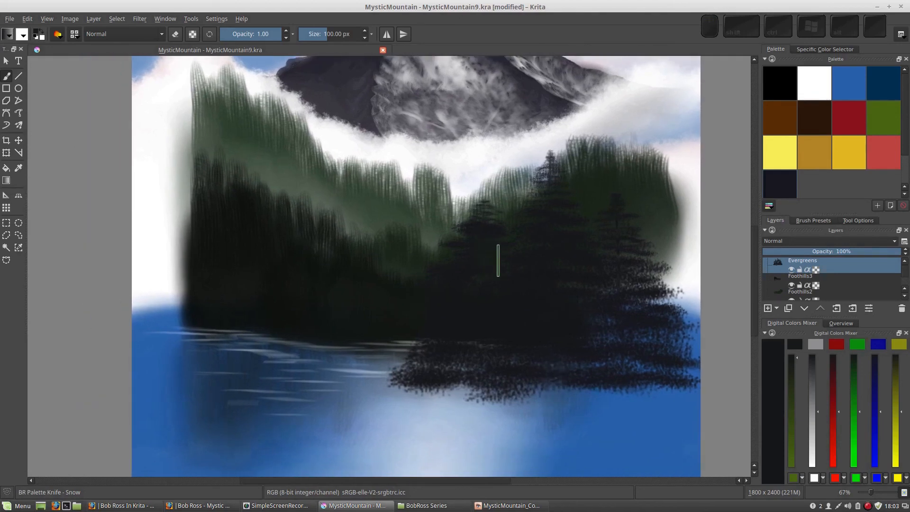
pyautogui.press('KP_Subtract')
pyautogui.press('KP_Subtract')
pyautogui.press('KP_Add')
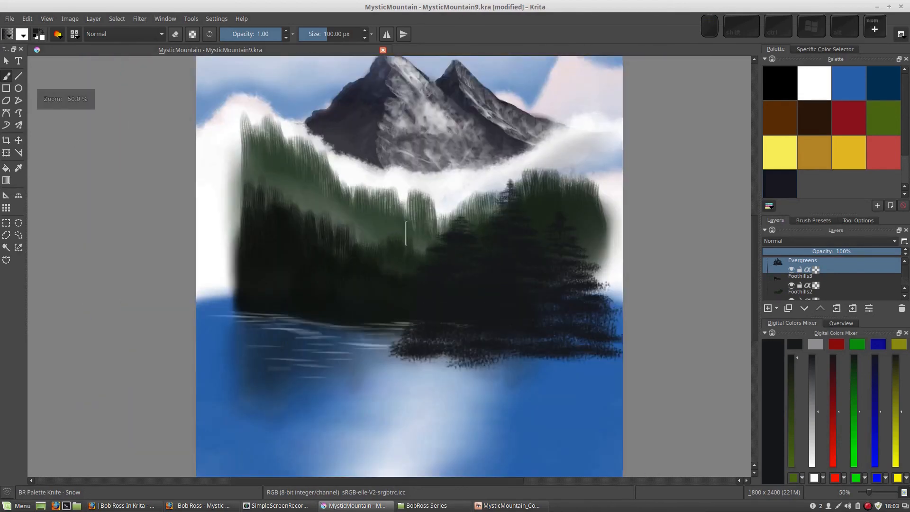
pyautogui.click(57, 34)
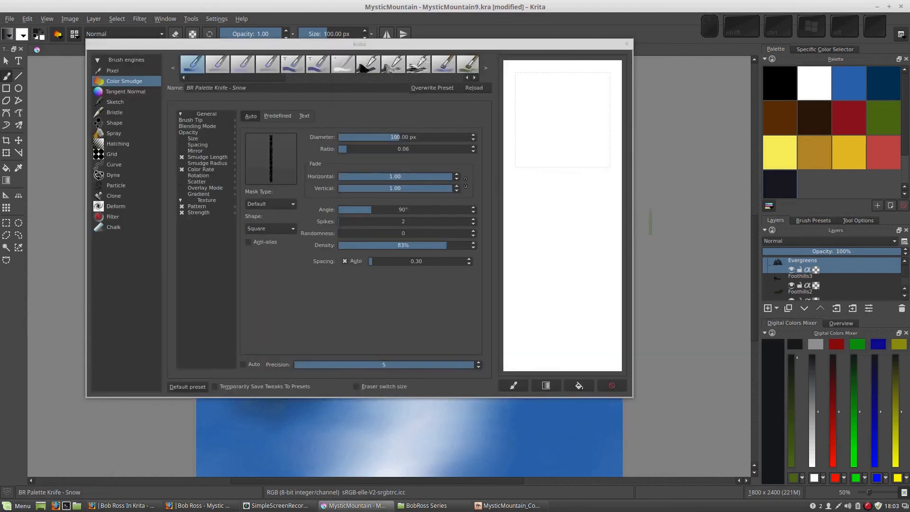
pyautogui.click(627, 42)
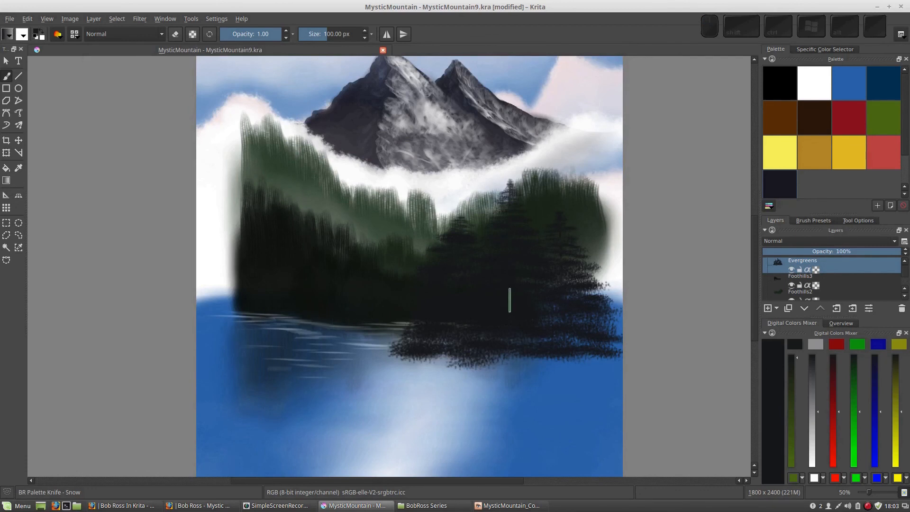
# Save the MysticMountain9.kra painting.
pyautogui.hotkey('ctrl', 's')
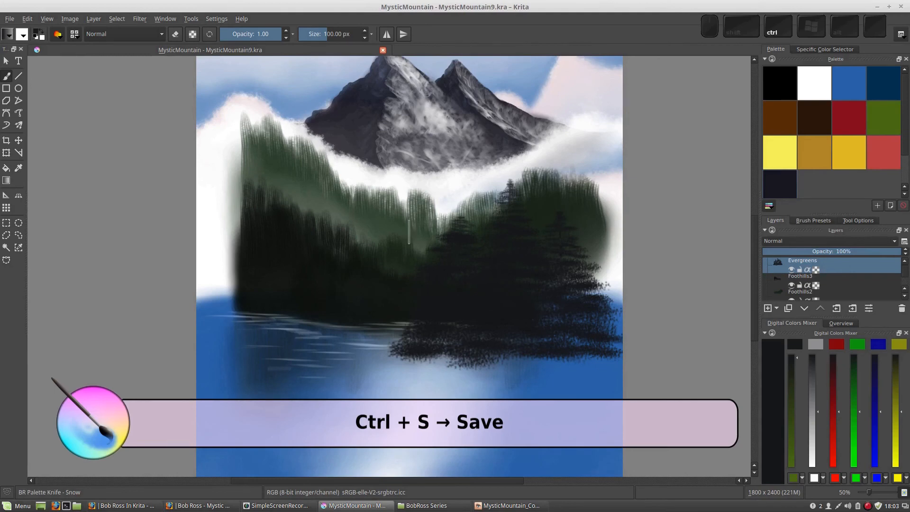